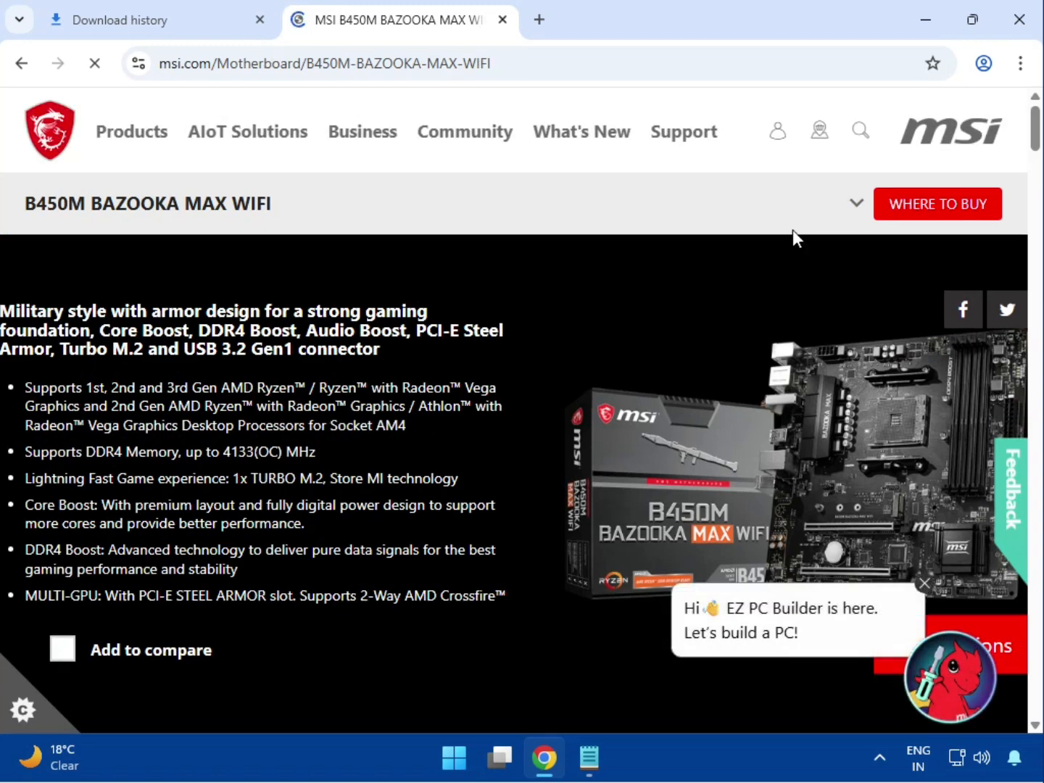
- Open the support page for the B450M BAZOOKA MAX WIFI motherboard
click(853, 205)
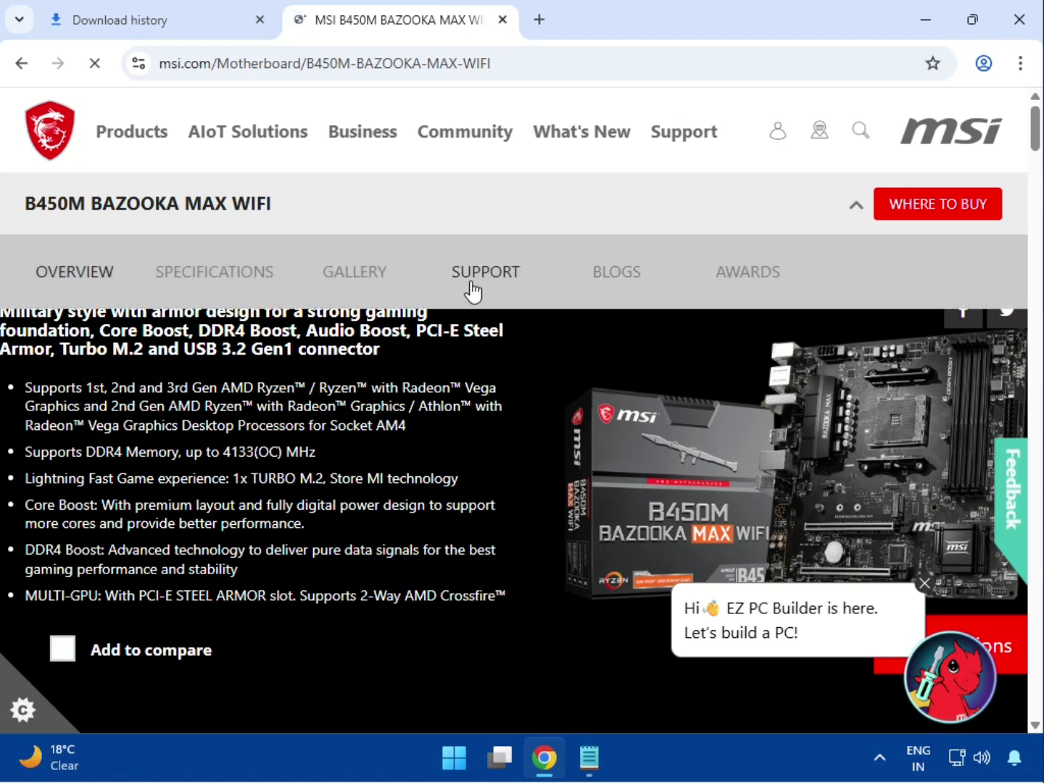
click(481, 268)
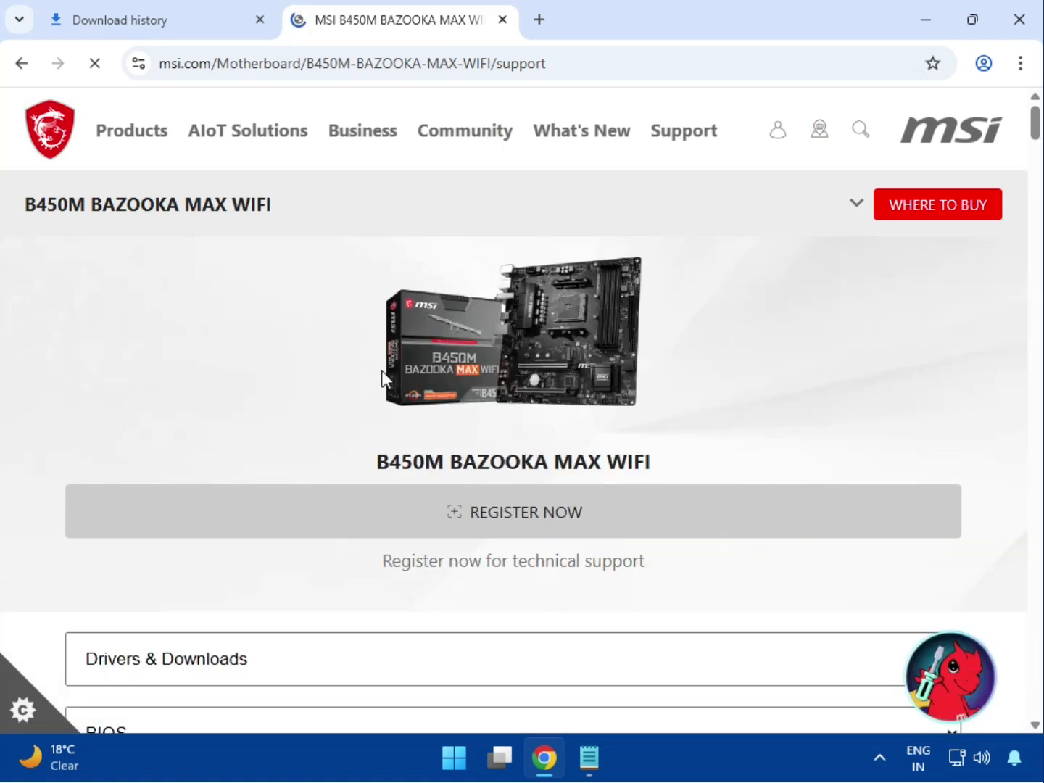
triple_click(377, 468)
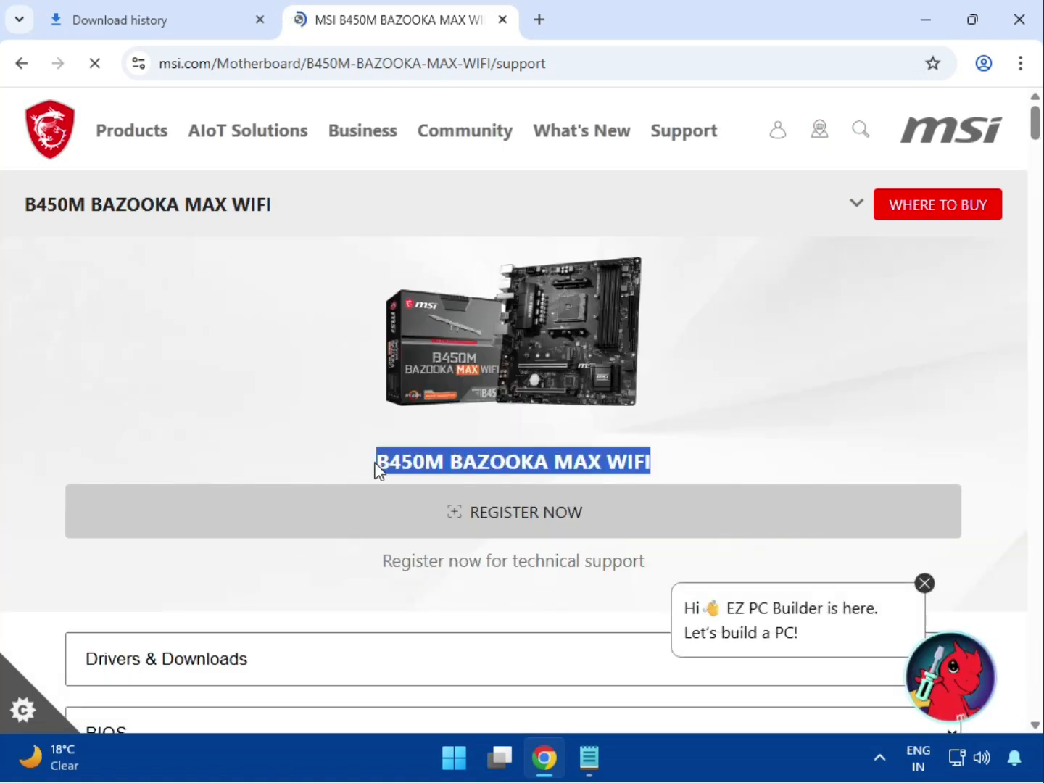
- Choose the Drivers & Downloads section and switch its sub-category to Driver
scroll(140, 435, down, 3)
click(179, 470)
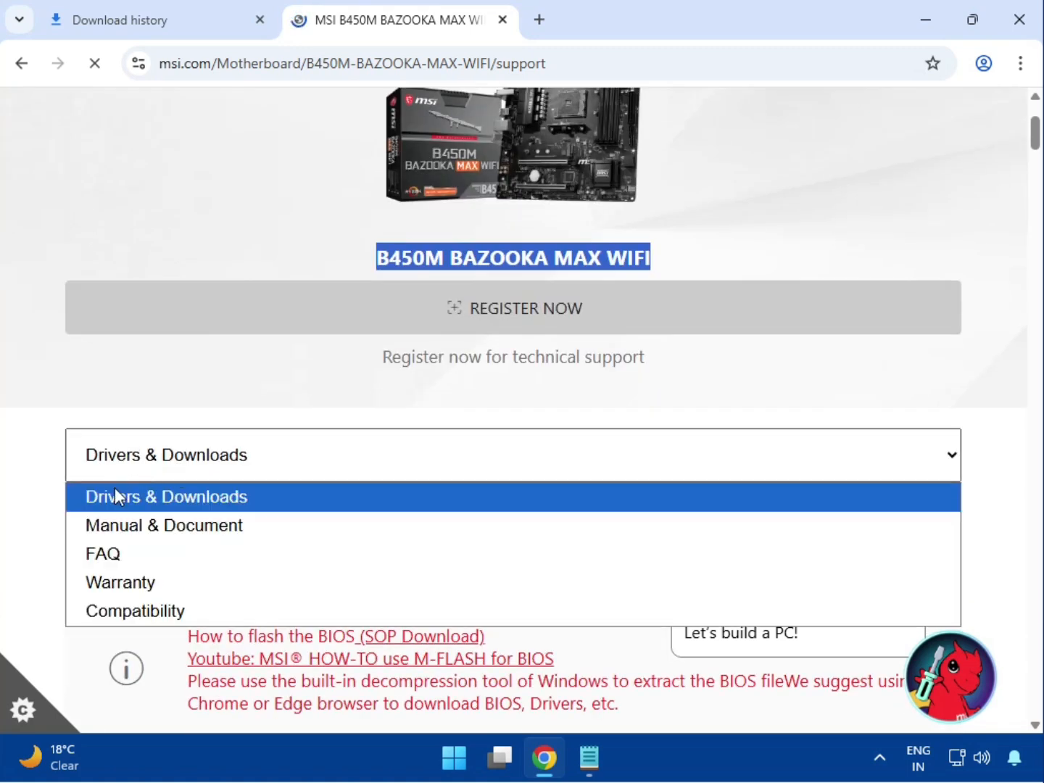
click(155, 498)
scroll(145, 449, down, 3)
click(113, 336)
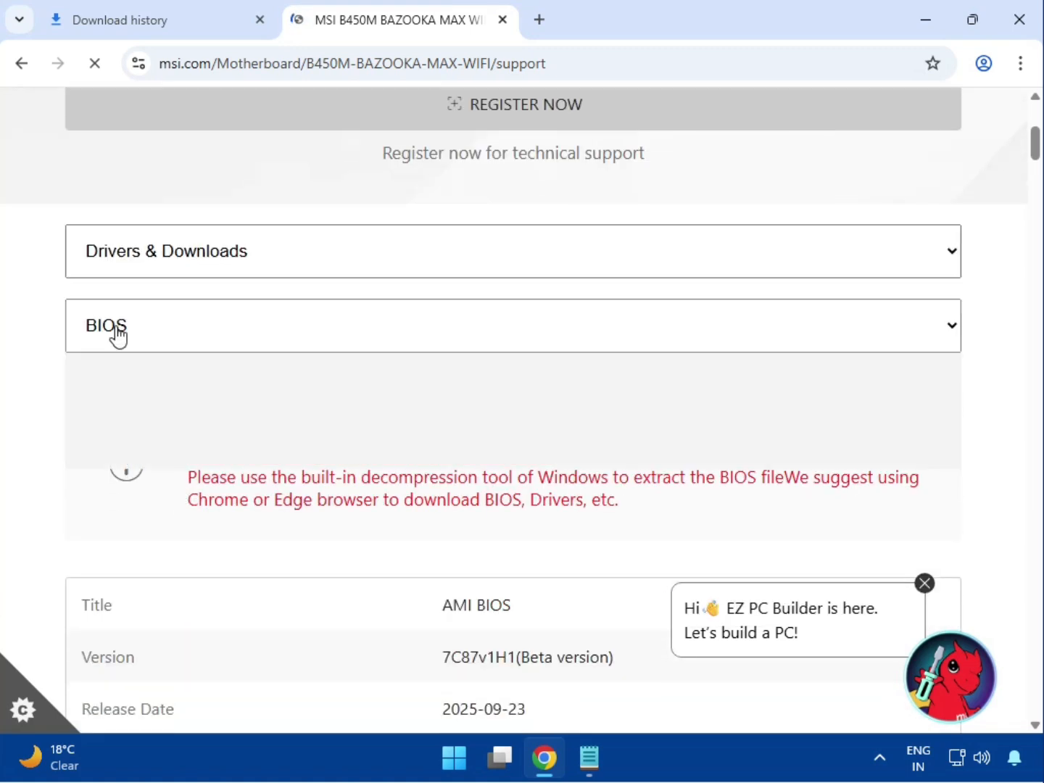
click(130, 396)
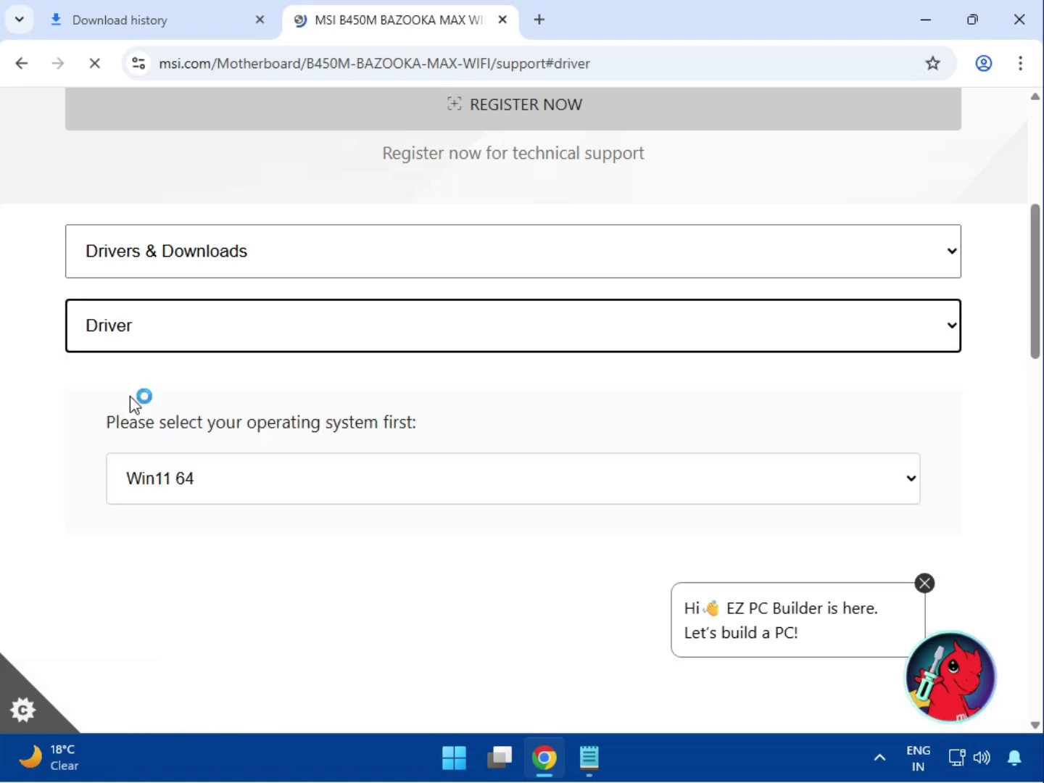
- Set the operating system for the driver list to Win11 64
scroll(153, 417, down, 3)
click(181, 297)
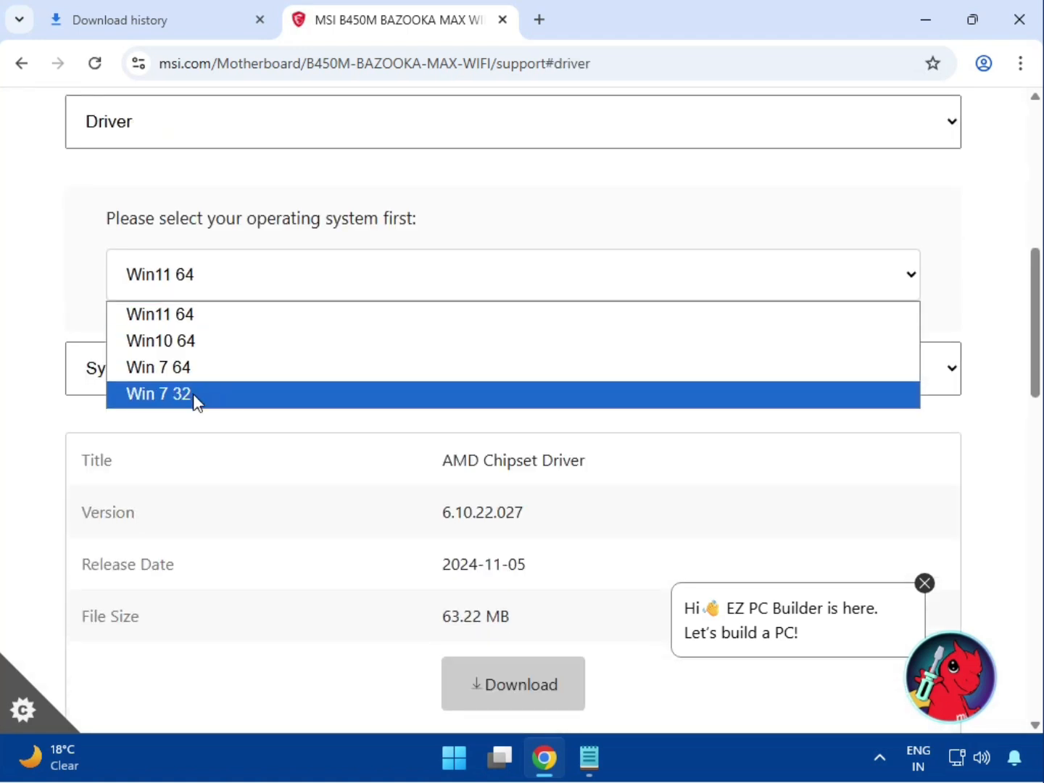
click(206, 323)
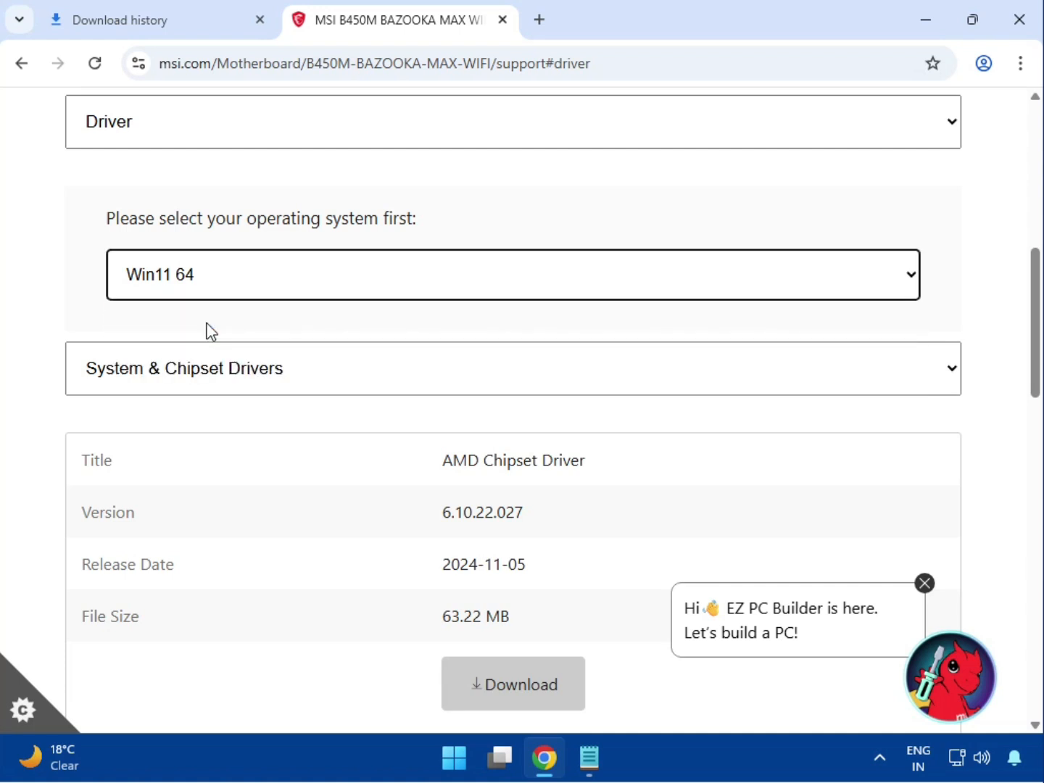
- Pick the System & Chipset Drivers category and download the AMD Chipset Driver
click(215, 377)
click(217, 410)
scroll(267, 407, down, 1)
scroll(267, 408, down, 1)
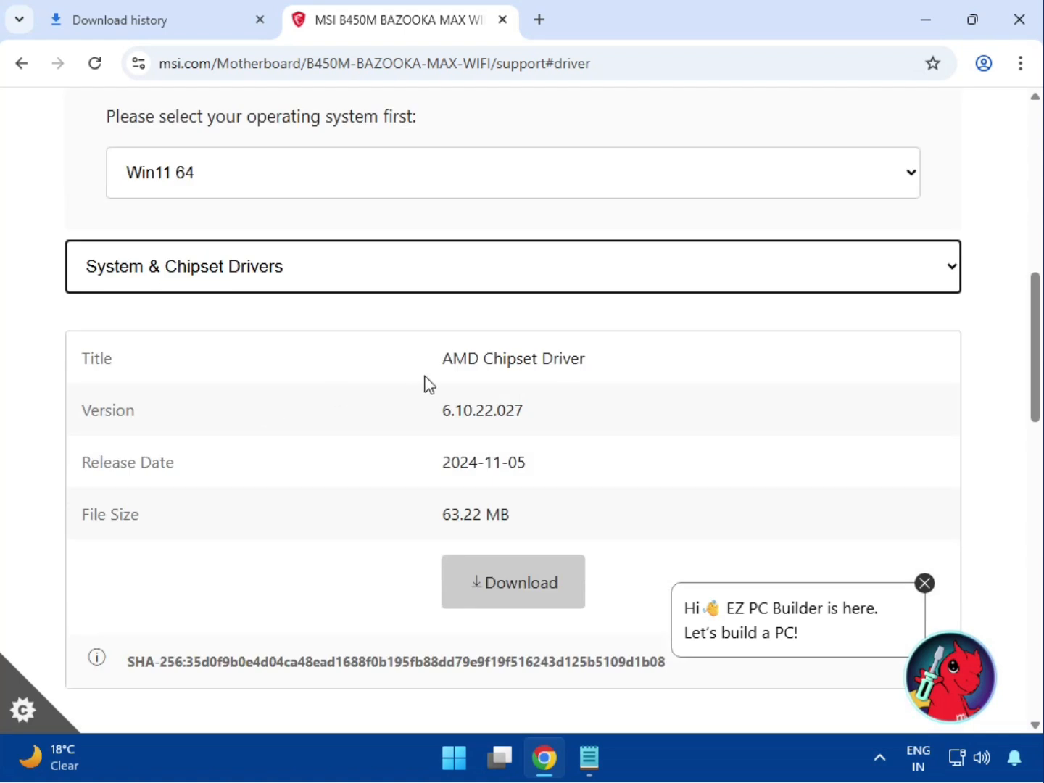
drag(445, 355, 589, 361)
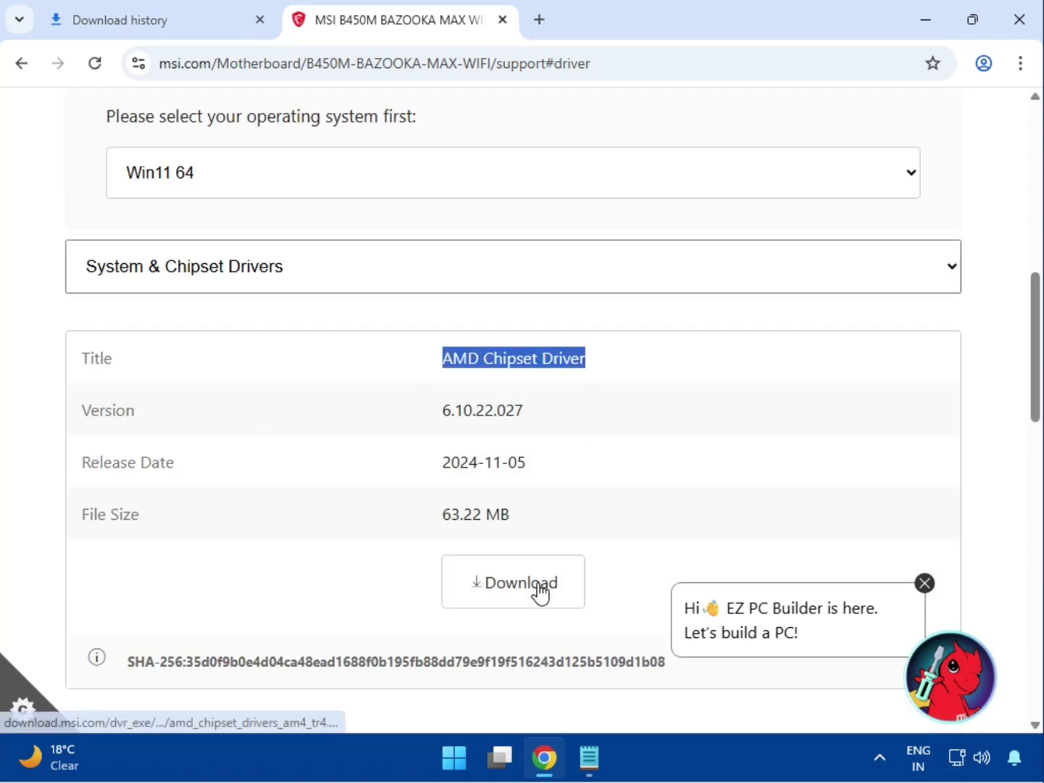
click(538, 583)
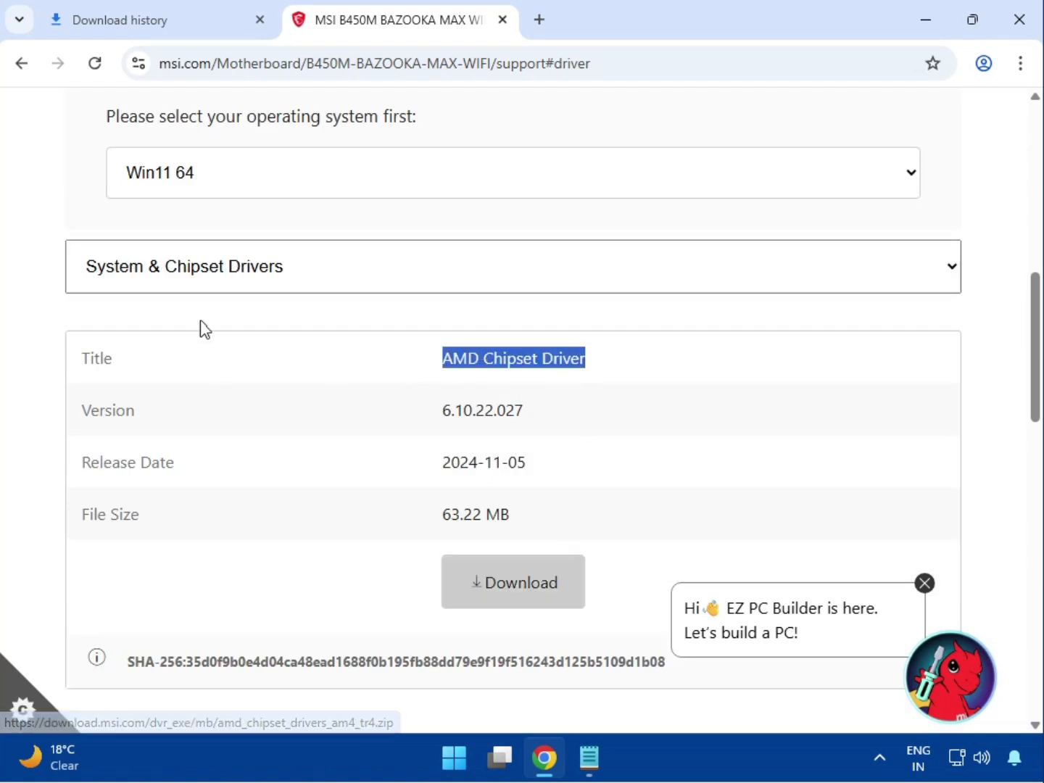
- Switch to On-Board VGA Drivers and download the AMD Graphics Drivers package
click(206, 281)
click(210, 336)
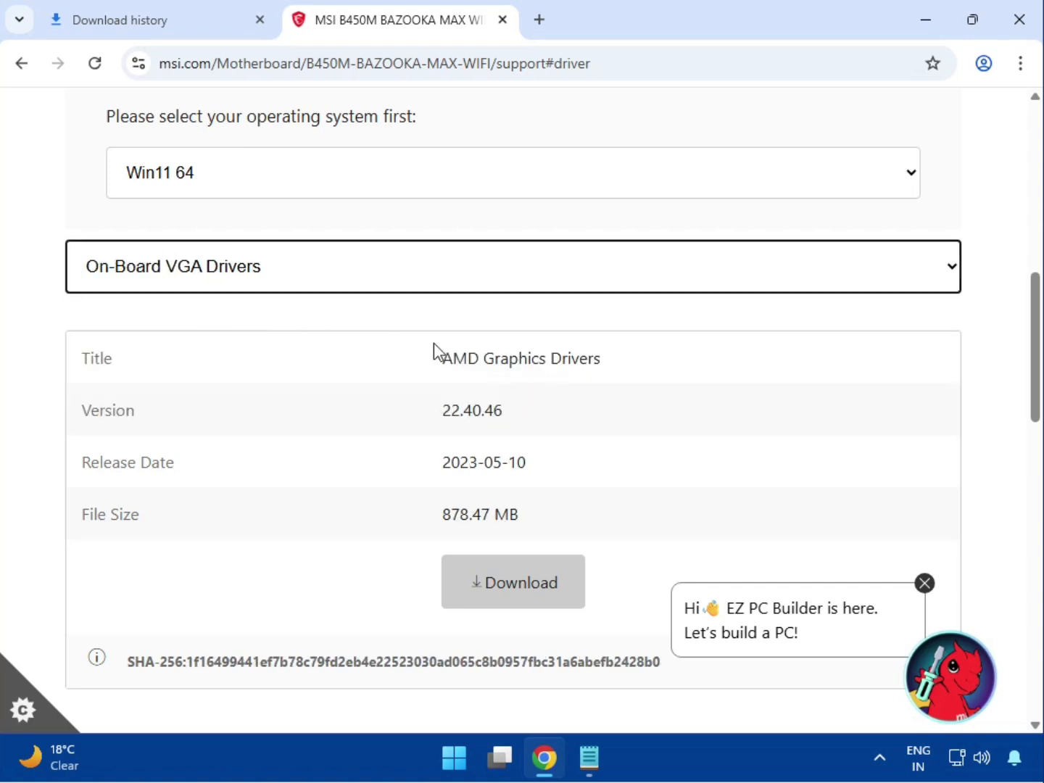
drag(435, 357, 640, 373)
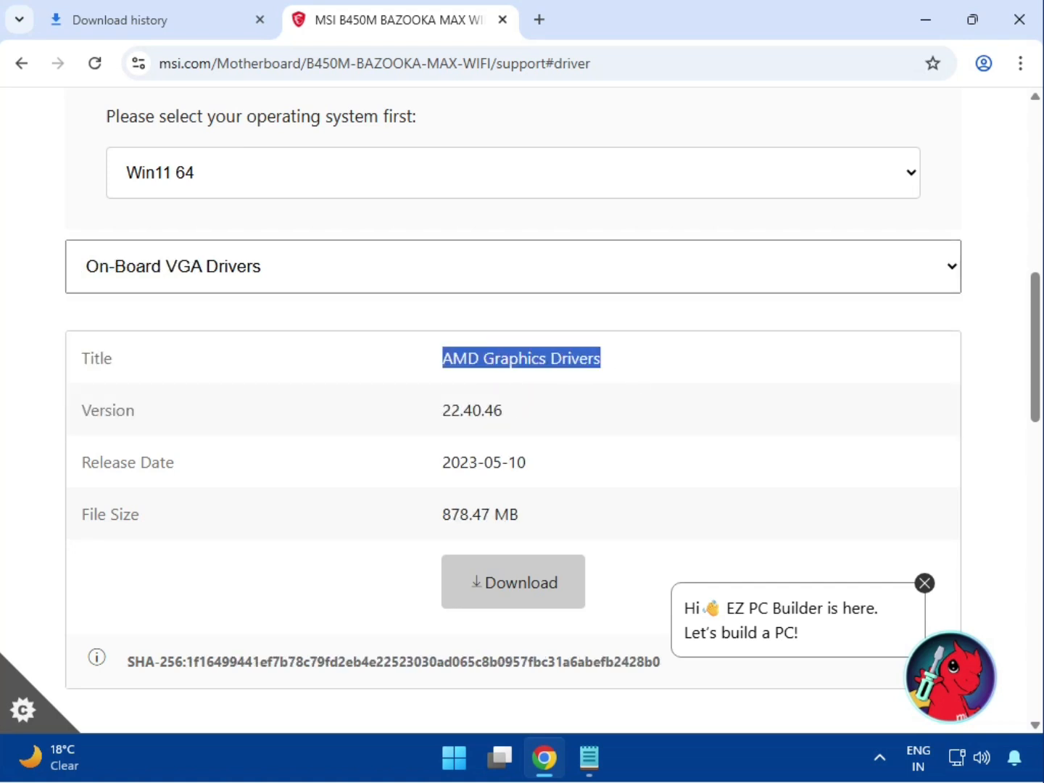
click(515, 593)
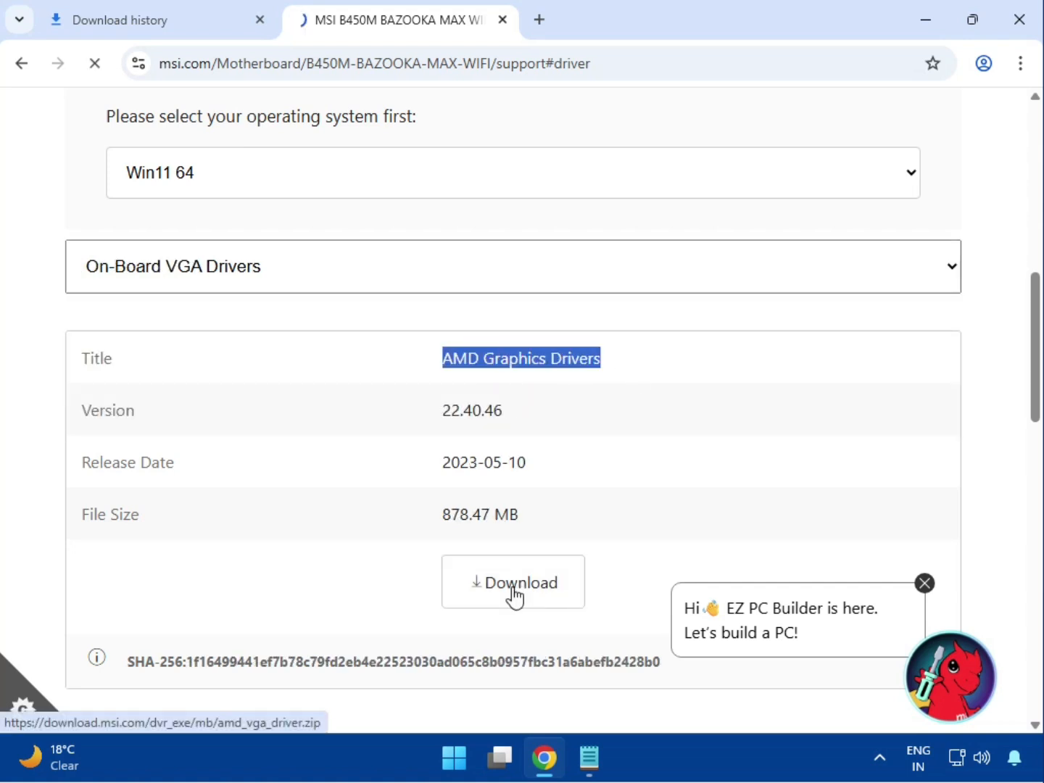
- Switch the driver category to On-Board Audio Drivers to show the Realtek HD Universal Driver
click(259, 289)
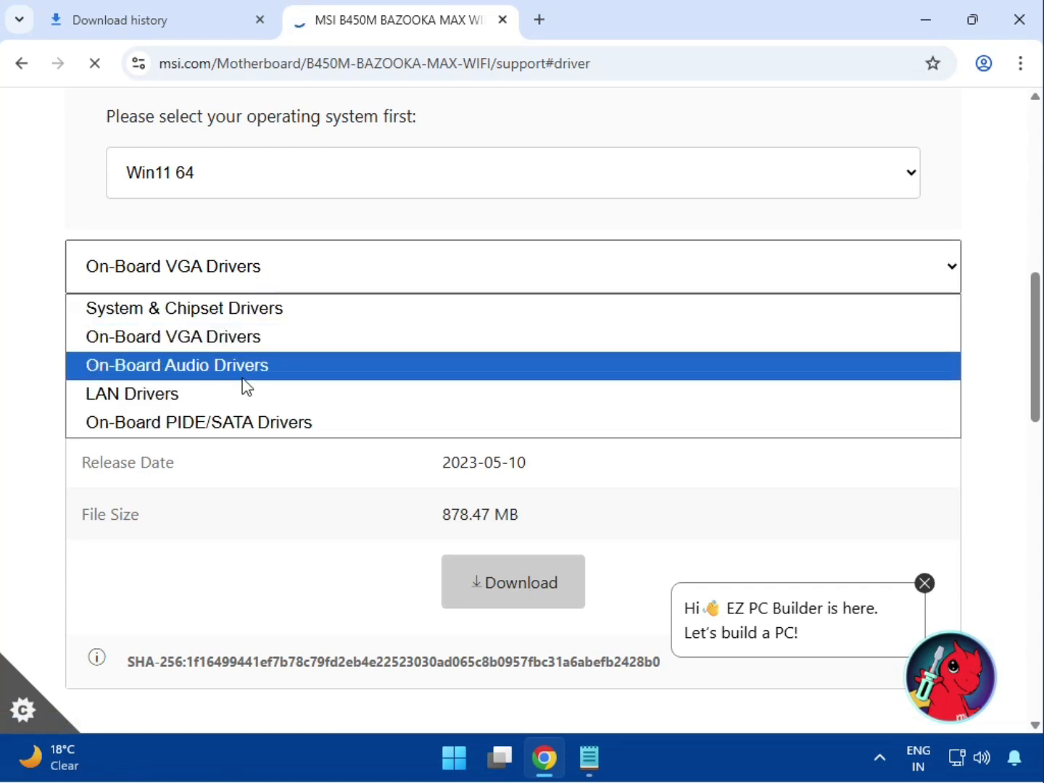
click(247, 365)
drag(439, 358, 541, 578)
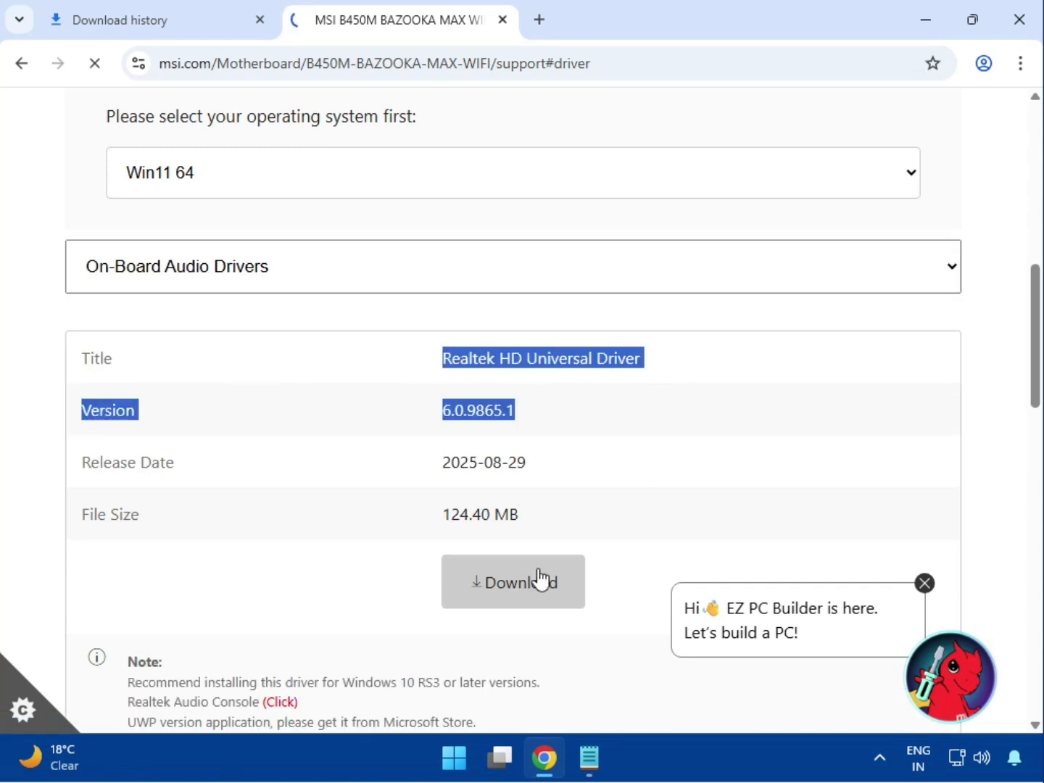
- Switch the driver category to LAN Drivers to show the Realtek PCI-E Ethernet Drivers
click(273, 270)
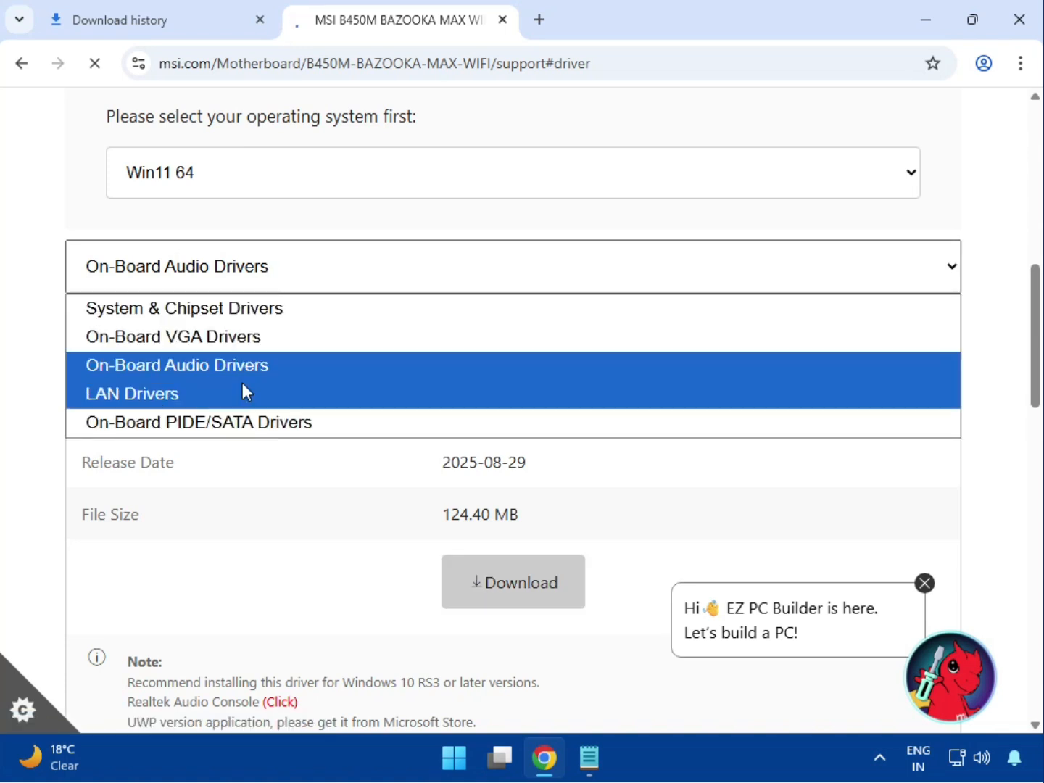
click(283, 397)
drag(472, 358, 667, 366)
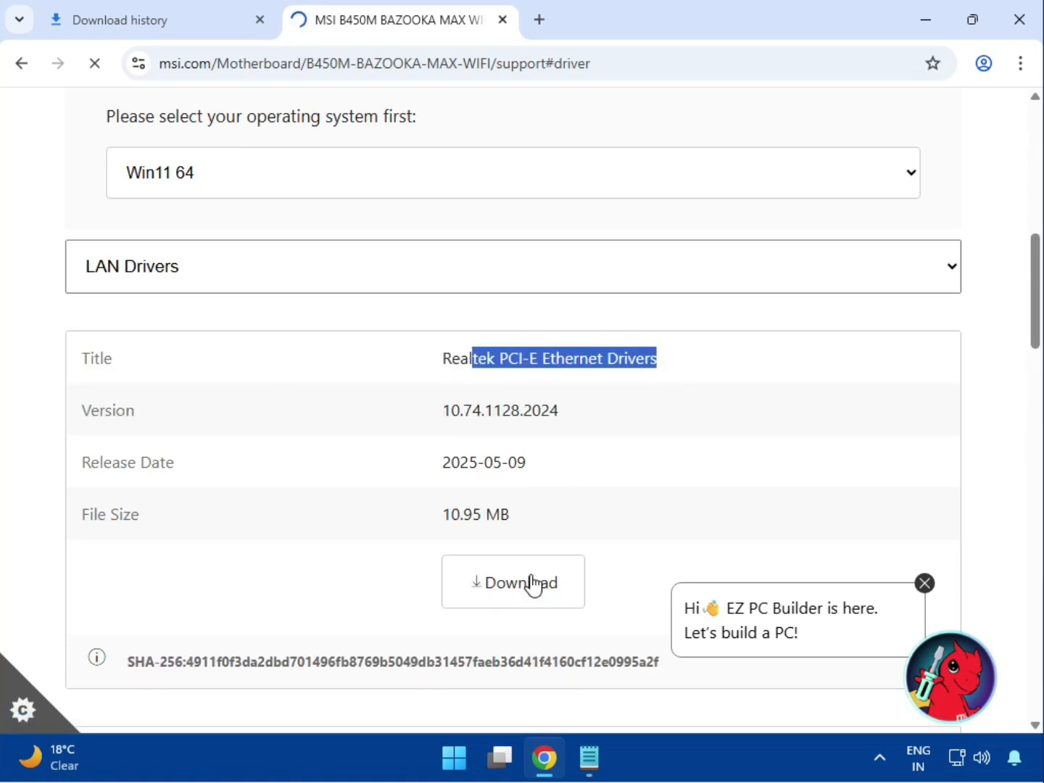
- Download the Intel WIFI Driver listed under LAN Drivers
scroll(440, 562, down, 4)
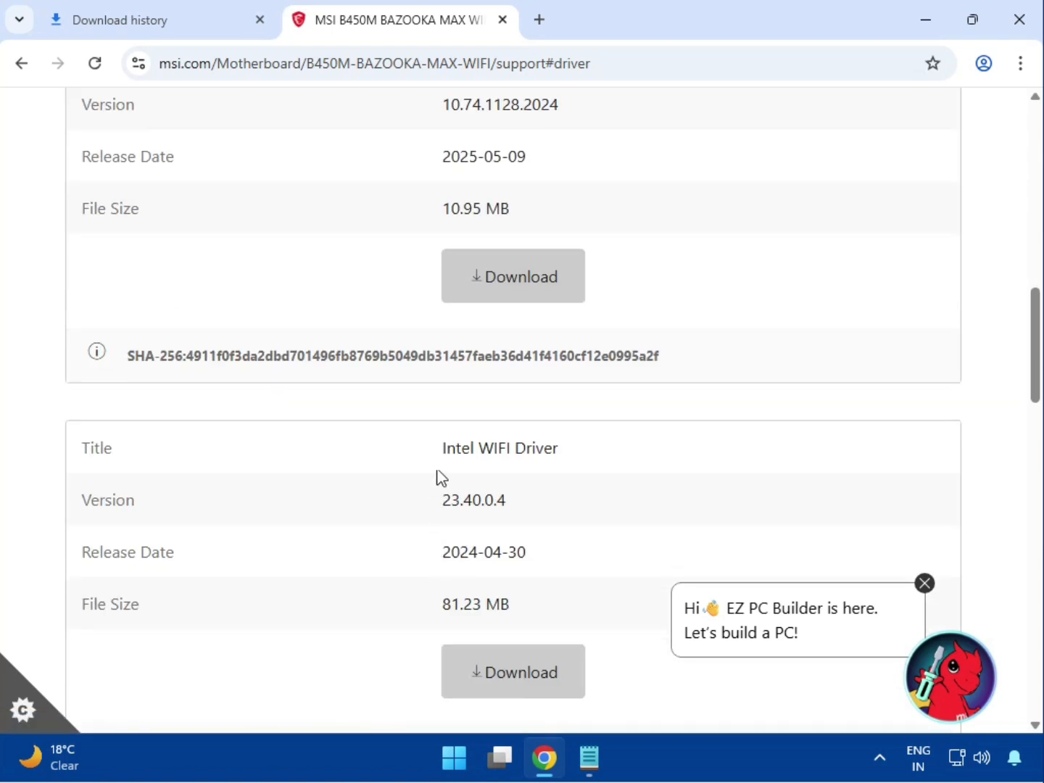
drag(520, 460, 573, 461)
click(545, 678)
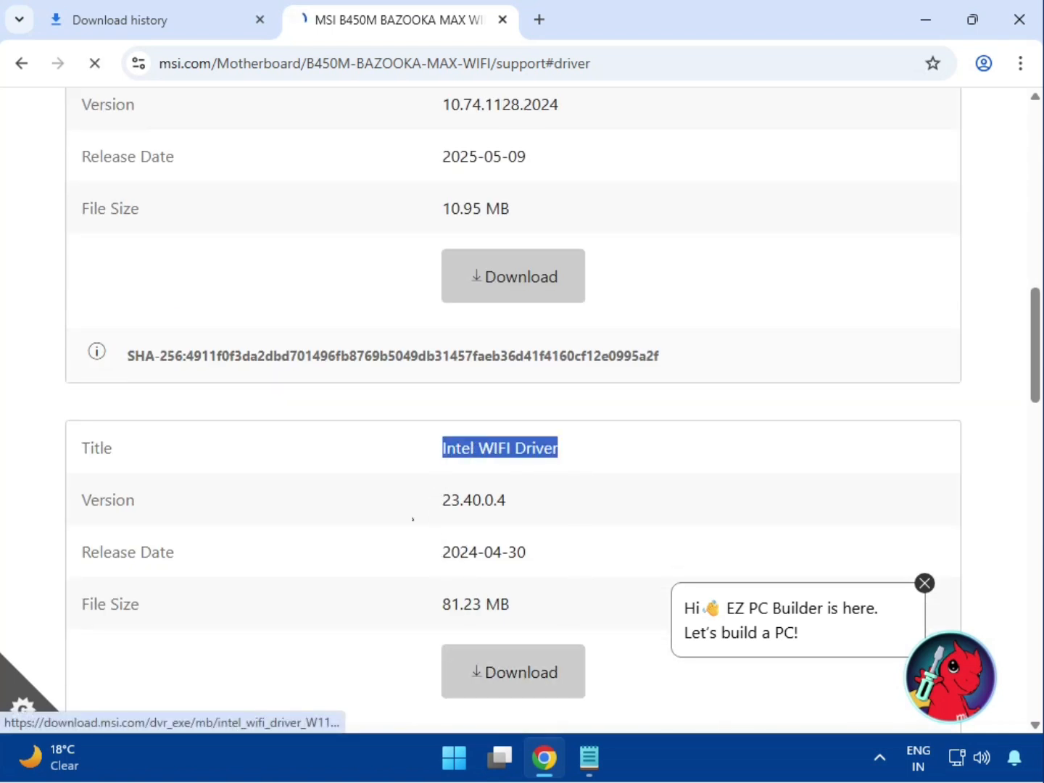
- Download the BlueTooth Driver listed under LAN Drivers
scroll(400, 518, down, 5)
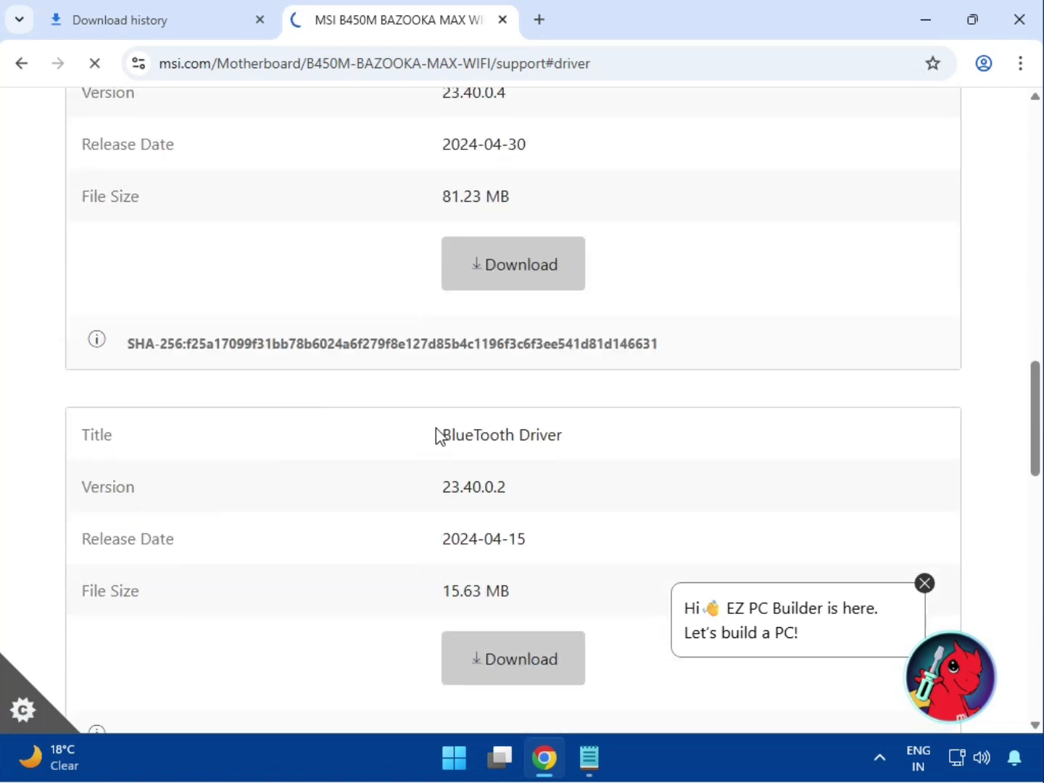
drag(446, 437, 594, 447)
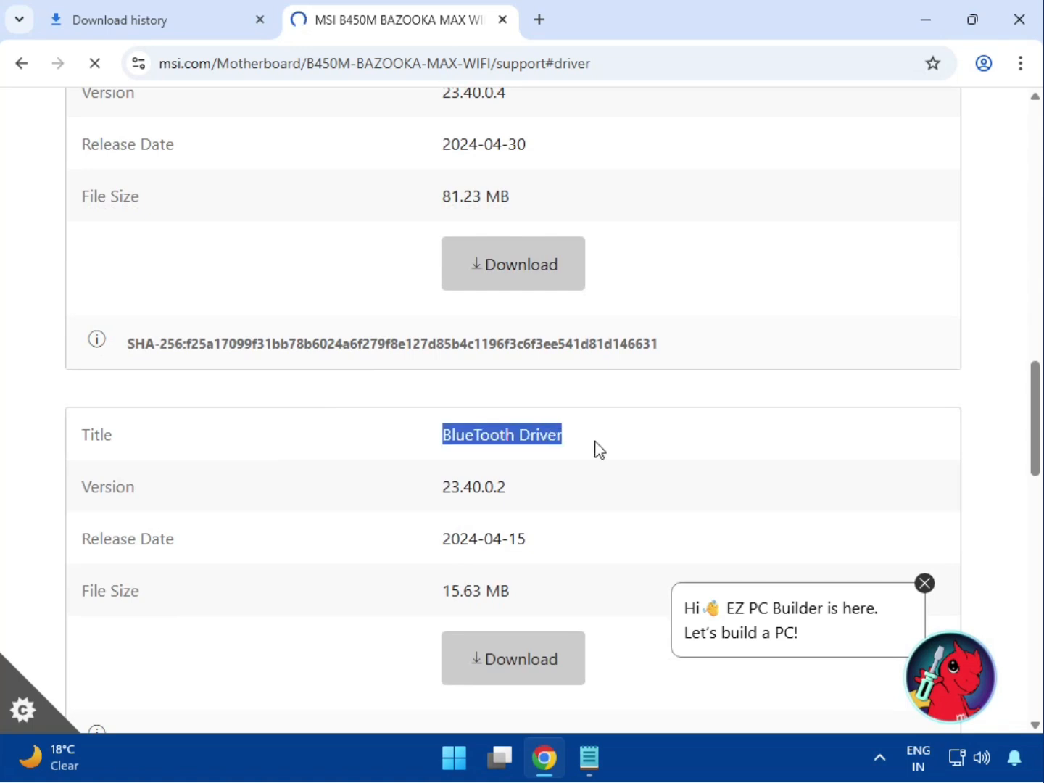
click(505, 643)
- Open the browser's full download history
scroll(498, 618, up, 14)
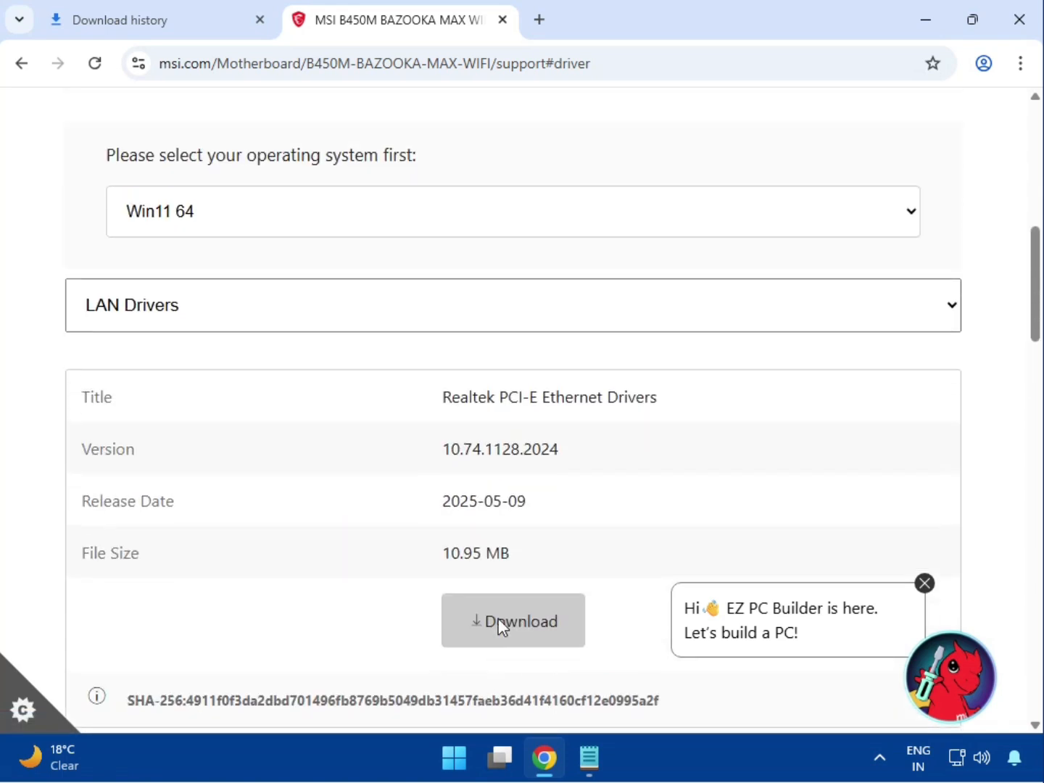
scroll(549, 568, up, 3)
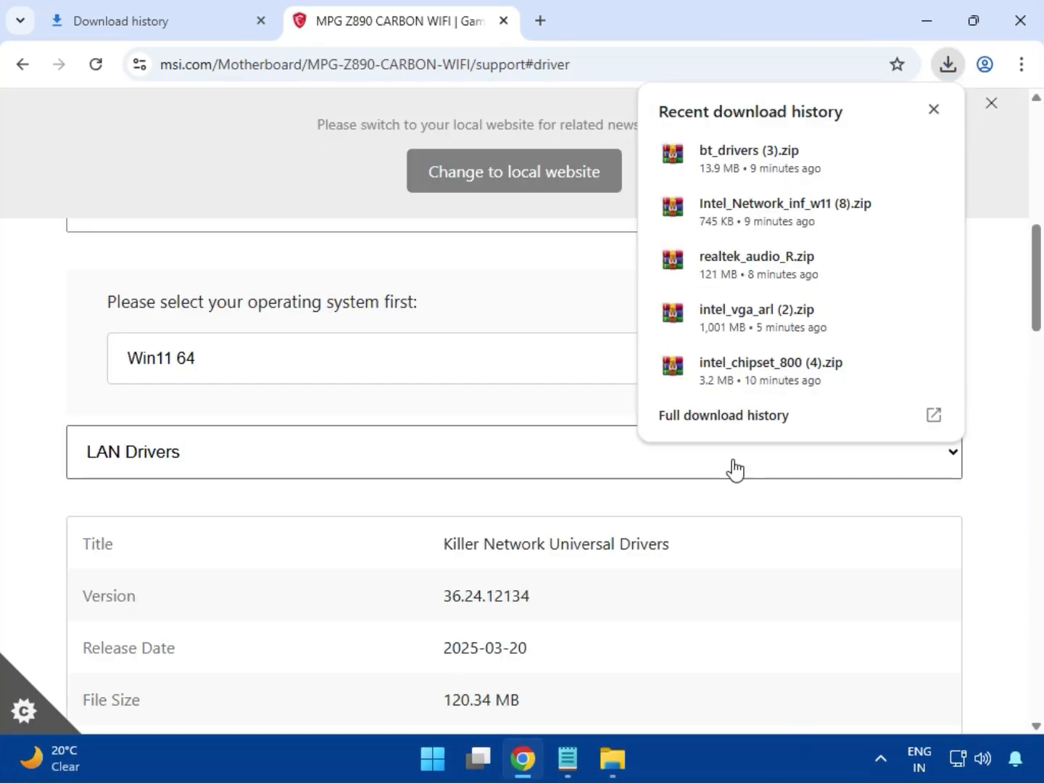
click(697, 422)
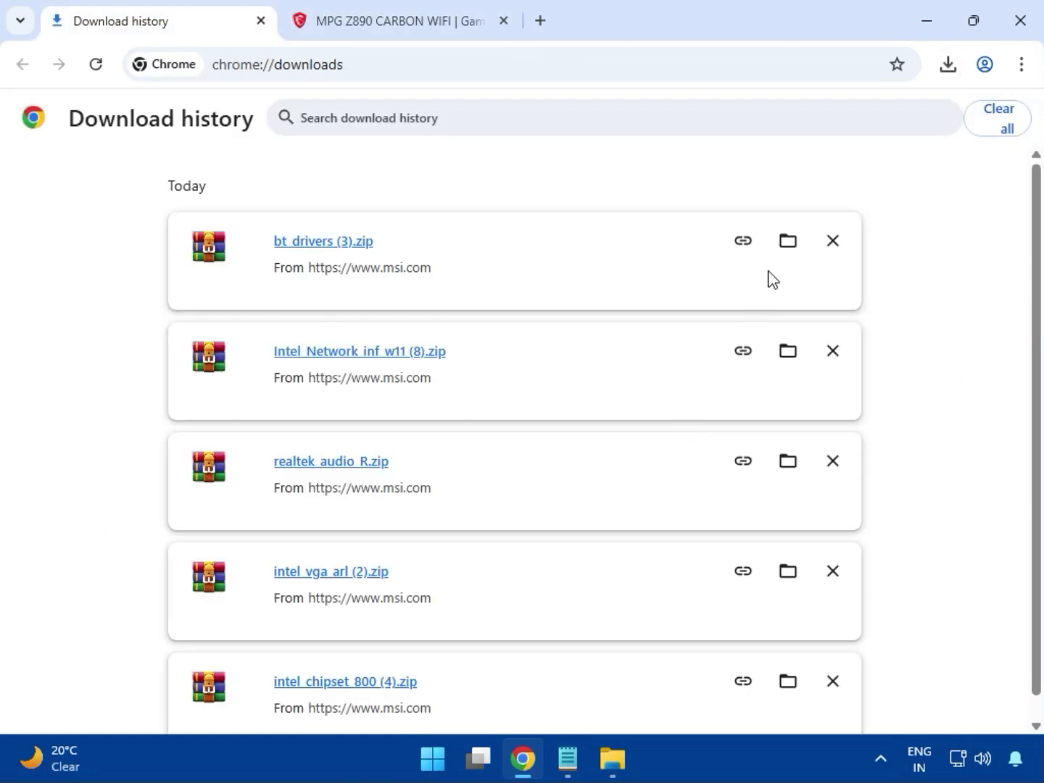
- Show the downloads in their folder and open the intel_vga_arl (2).zip archive
click(783, 243)
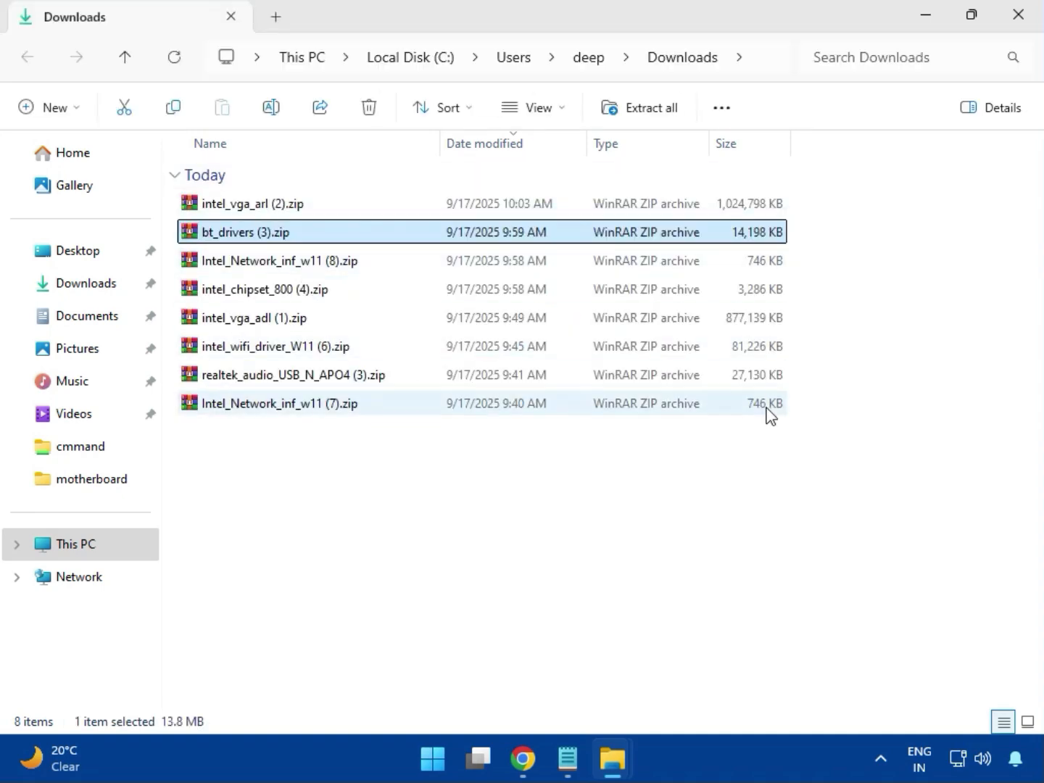
key(Up)
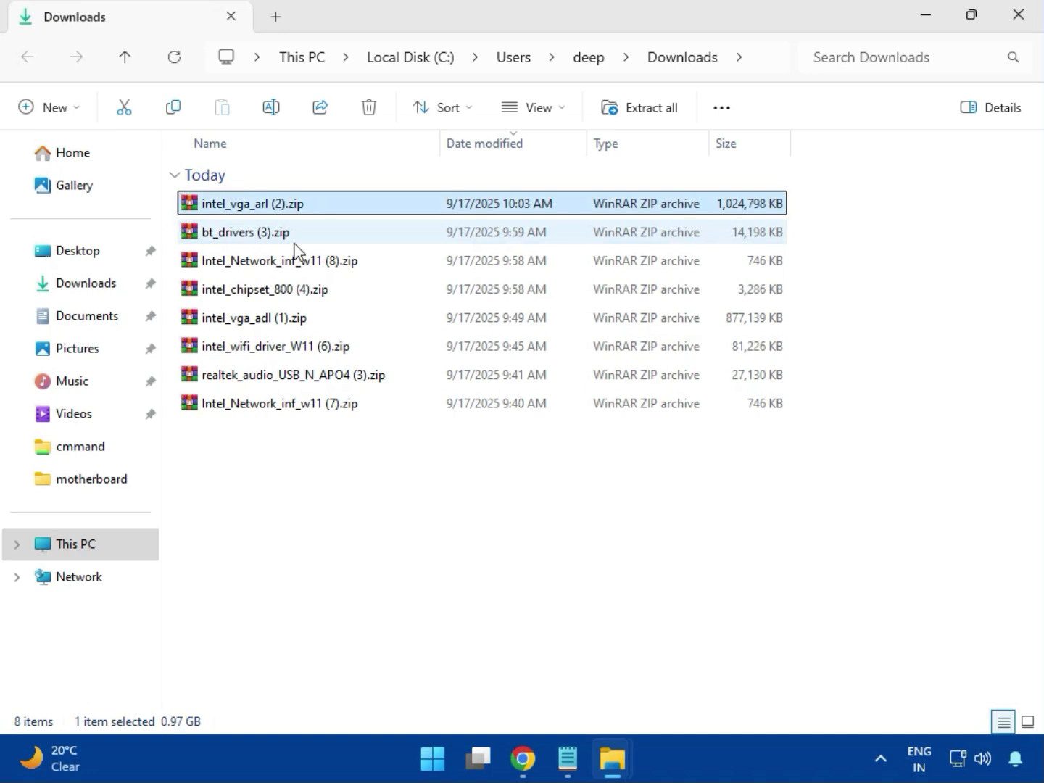
double_click(286, 204)
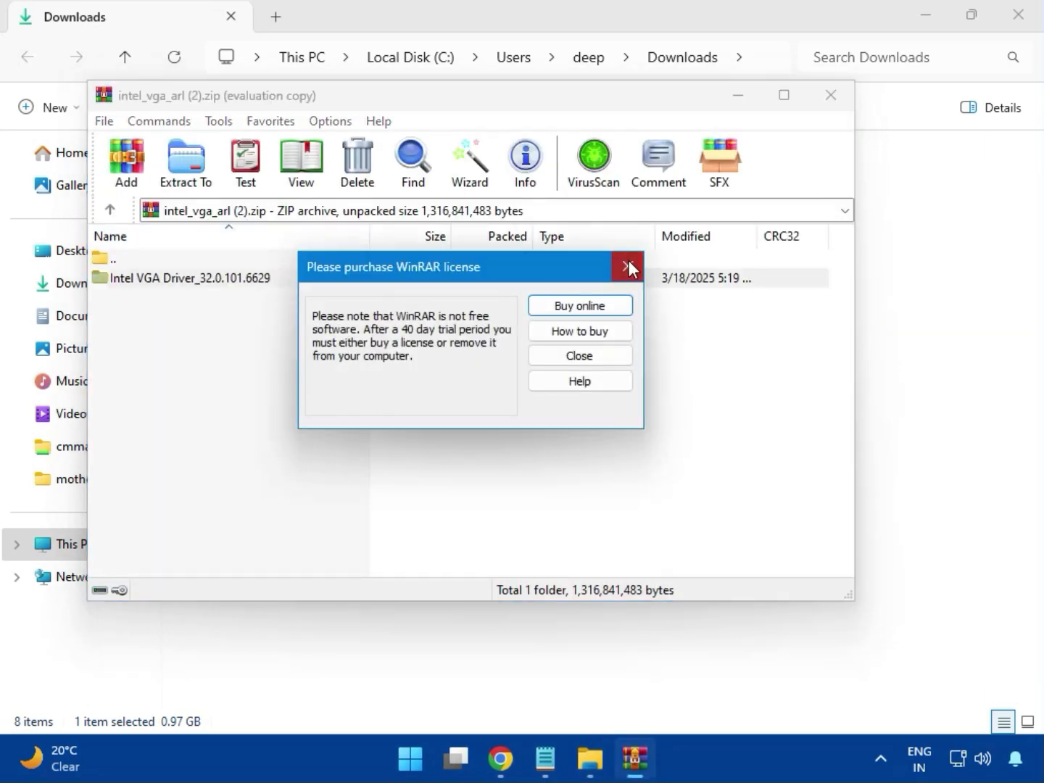
- Dismiss the WinRAR licence prompt and open the Intel VGA Driver_32.0.101.6629 folder inside the archive
click(627, 268)
double_click(217, 278)
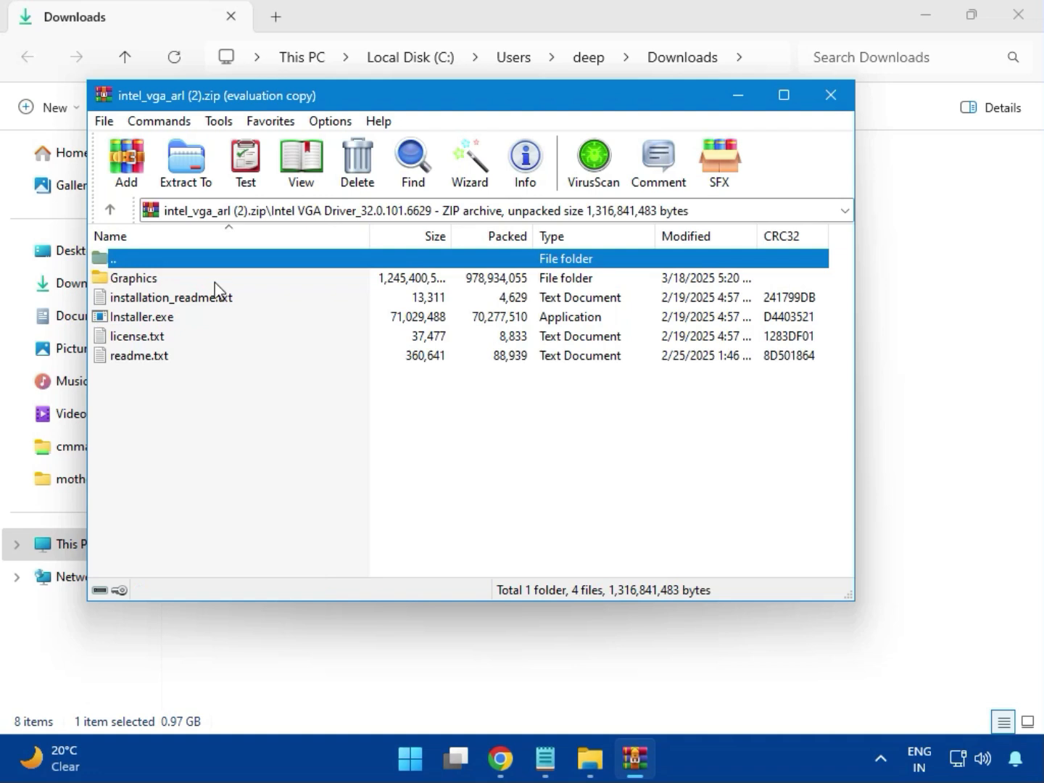
- Run Installer.exe from the archive and allow it to make changes to the device
click(174, 321)
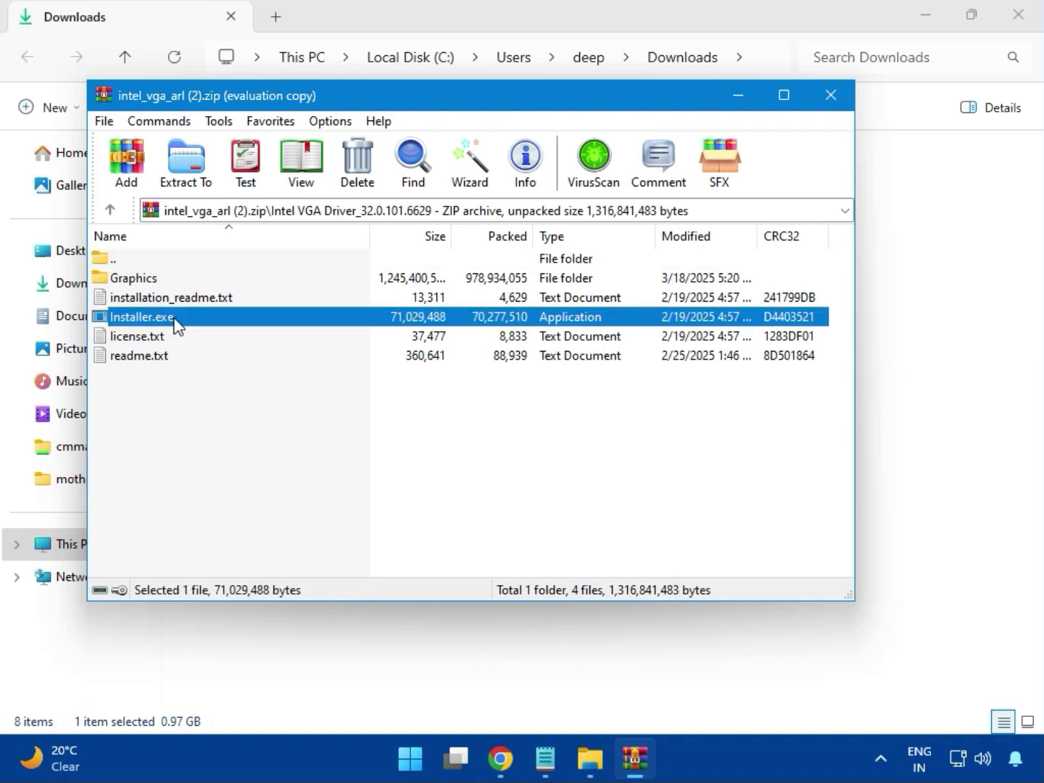
double_click(205, 323)
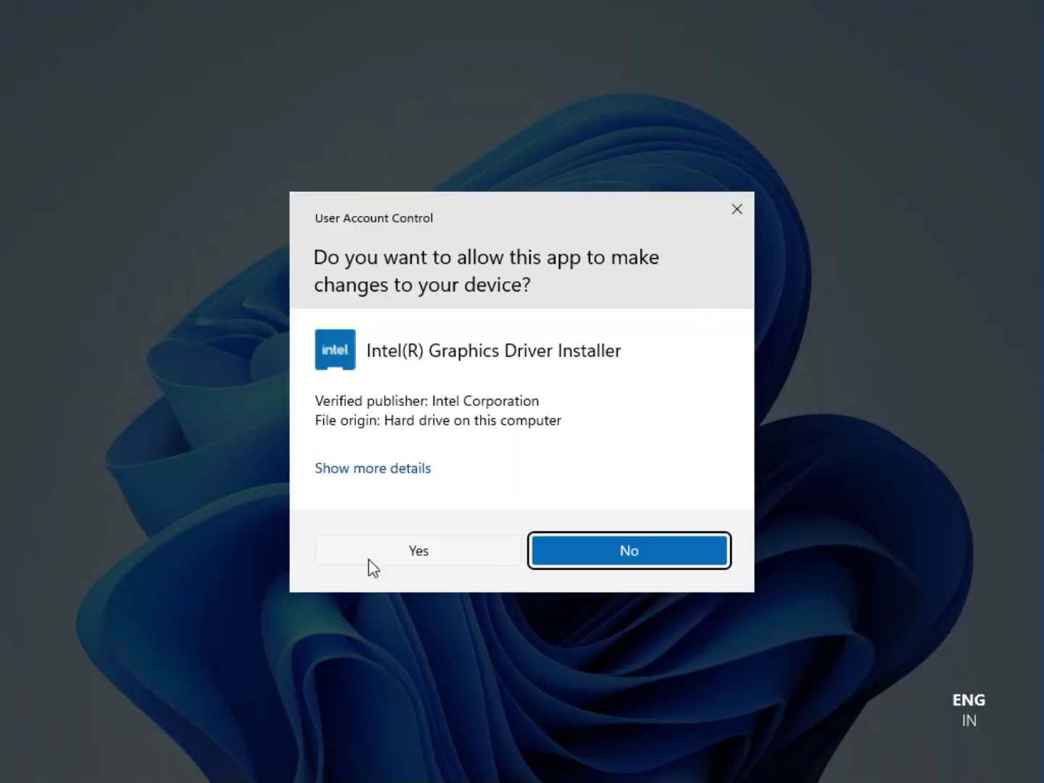
click(409, 551)
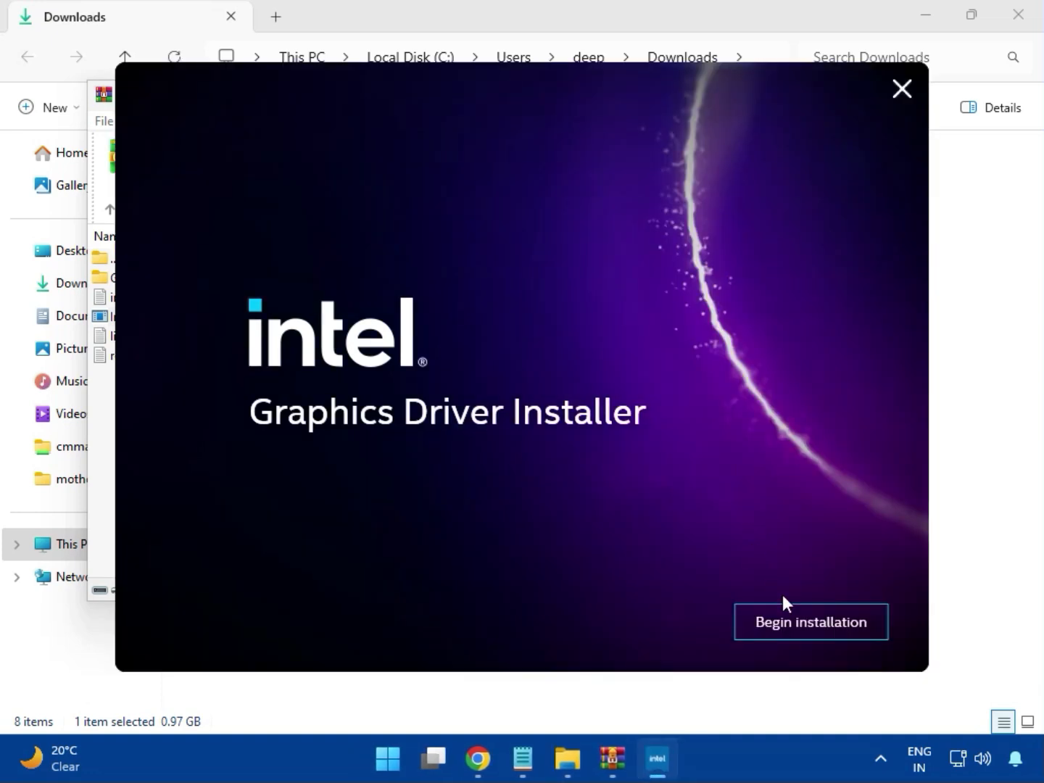
- Try to begin the Intel graphics driver installation and close the installer's result dialog
click(797, 621)
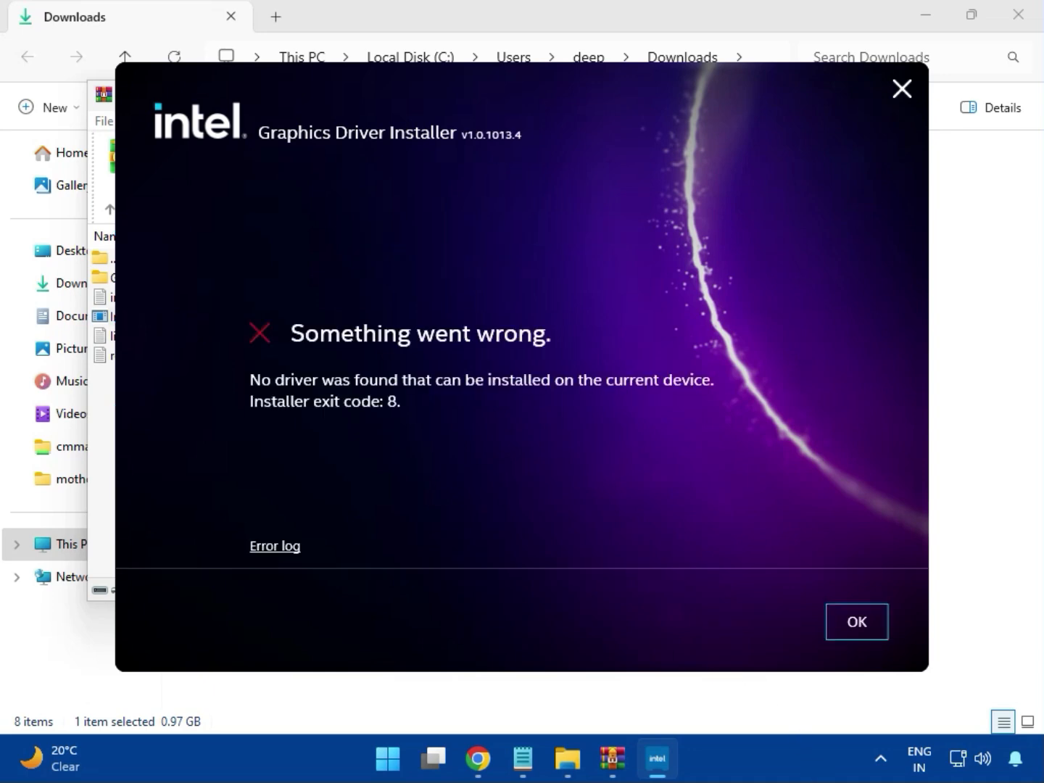
click(843, 641)
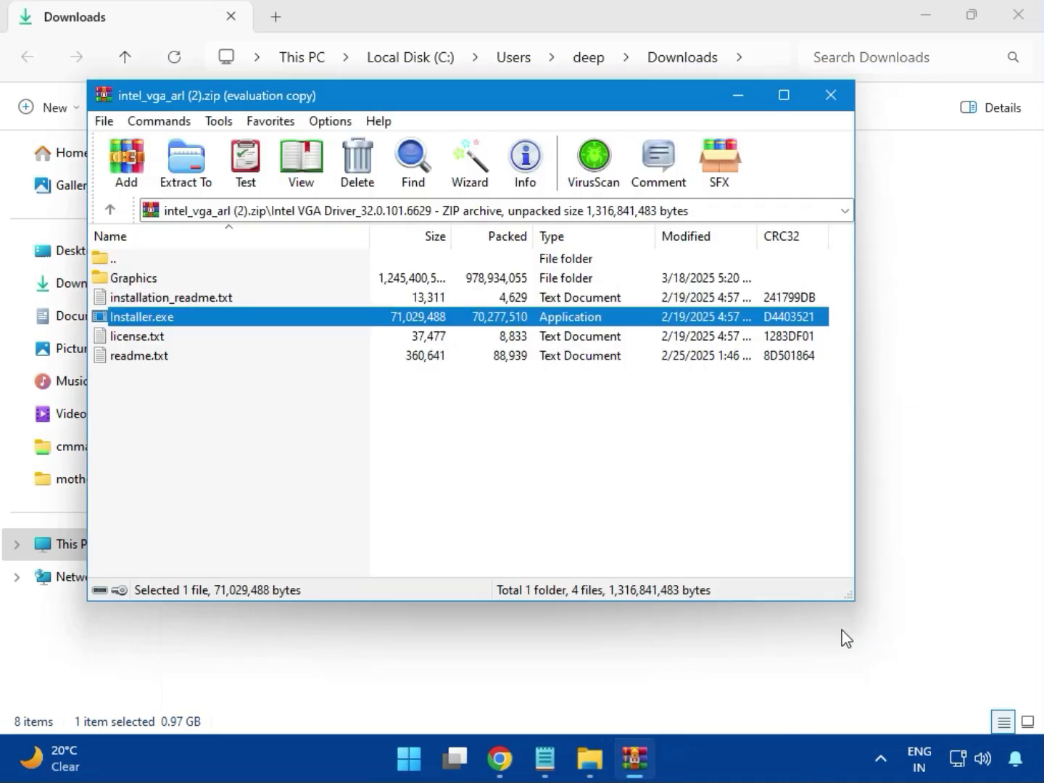
- Close the graphics archive, open bt_drivers (3).zip, dismiss the licence prompt and open the Intel BlueTooth Driver_23.70.0.2 folder
click(826, 92)
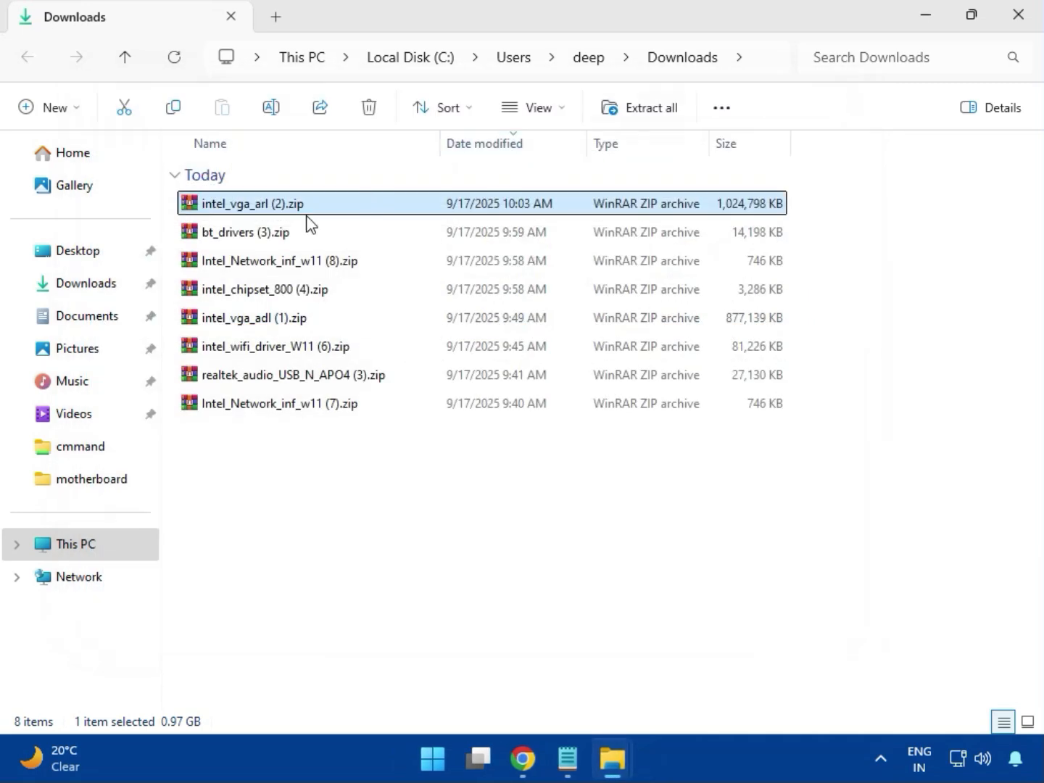
click(202, 241)
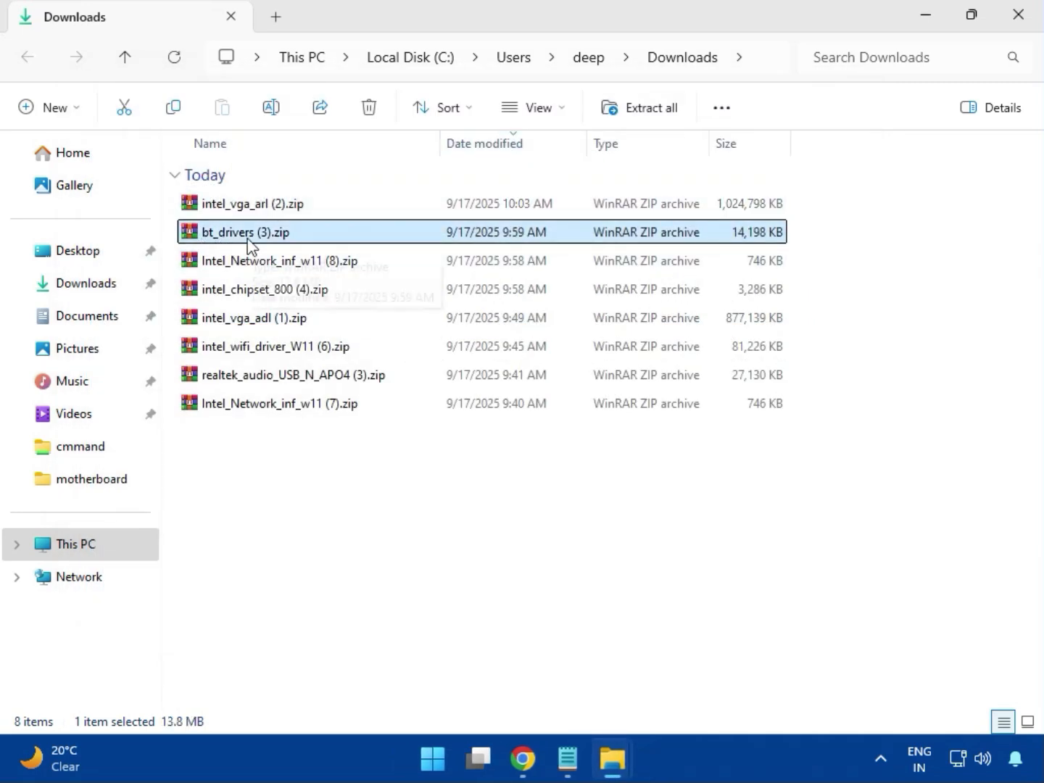
double_click(252, 234)
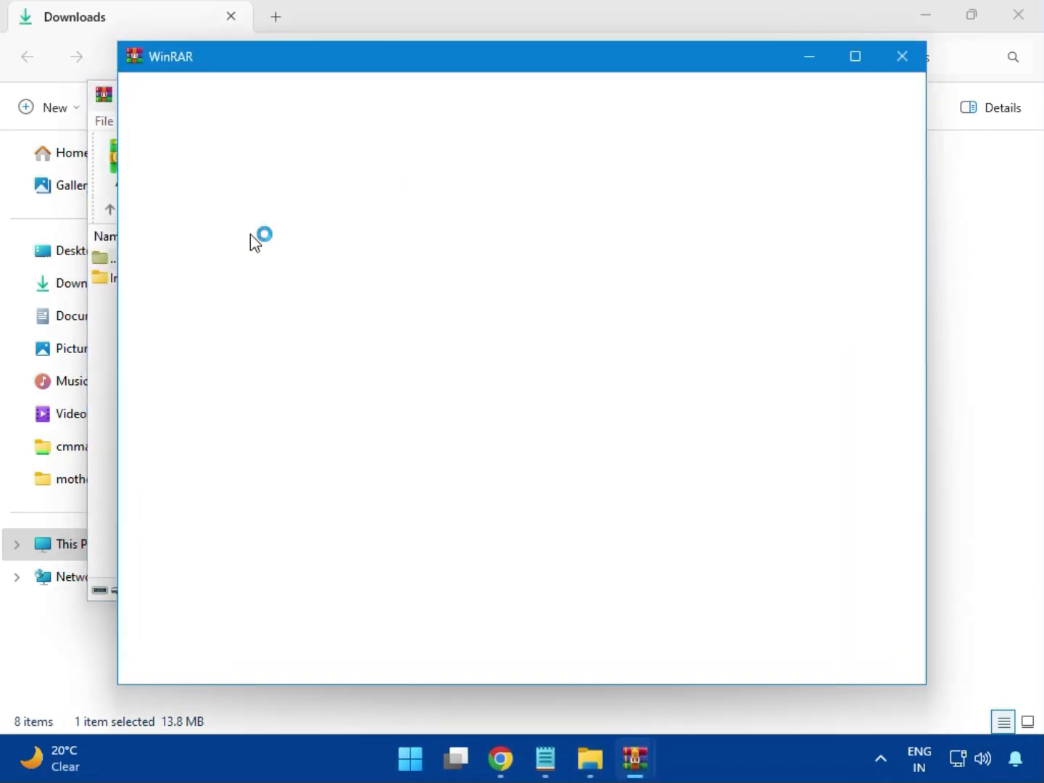
click(903, 58)
click(130, 280)
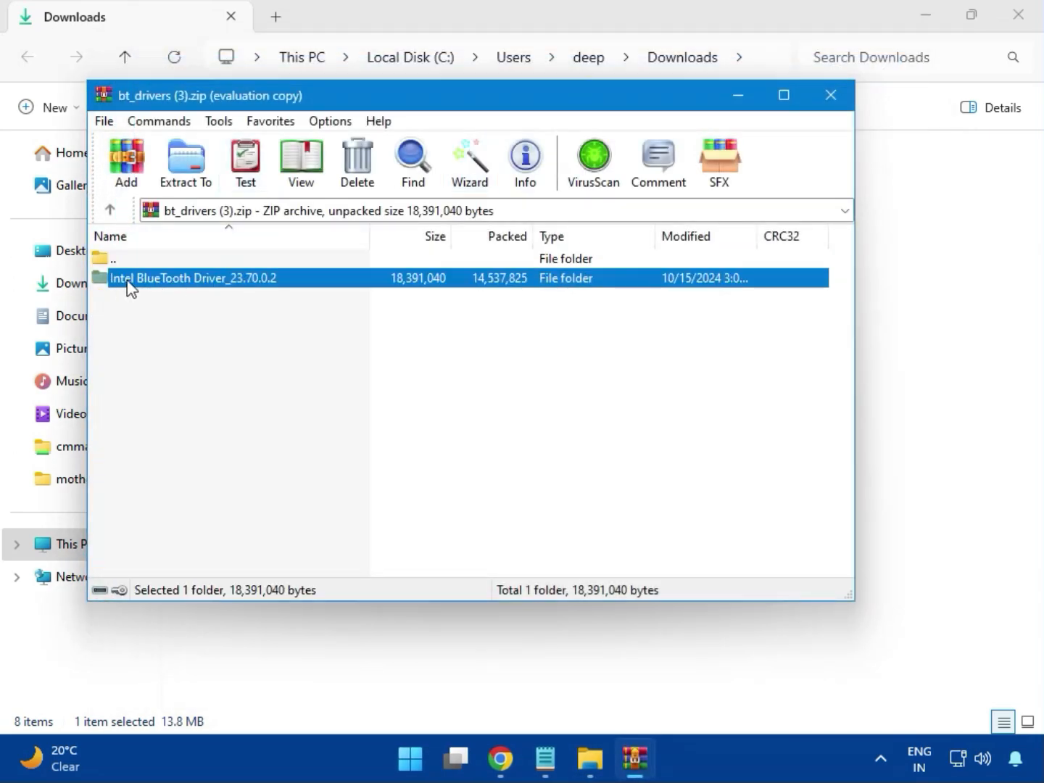
double_click(196, 279)
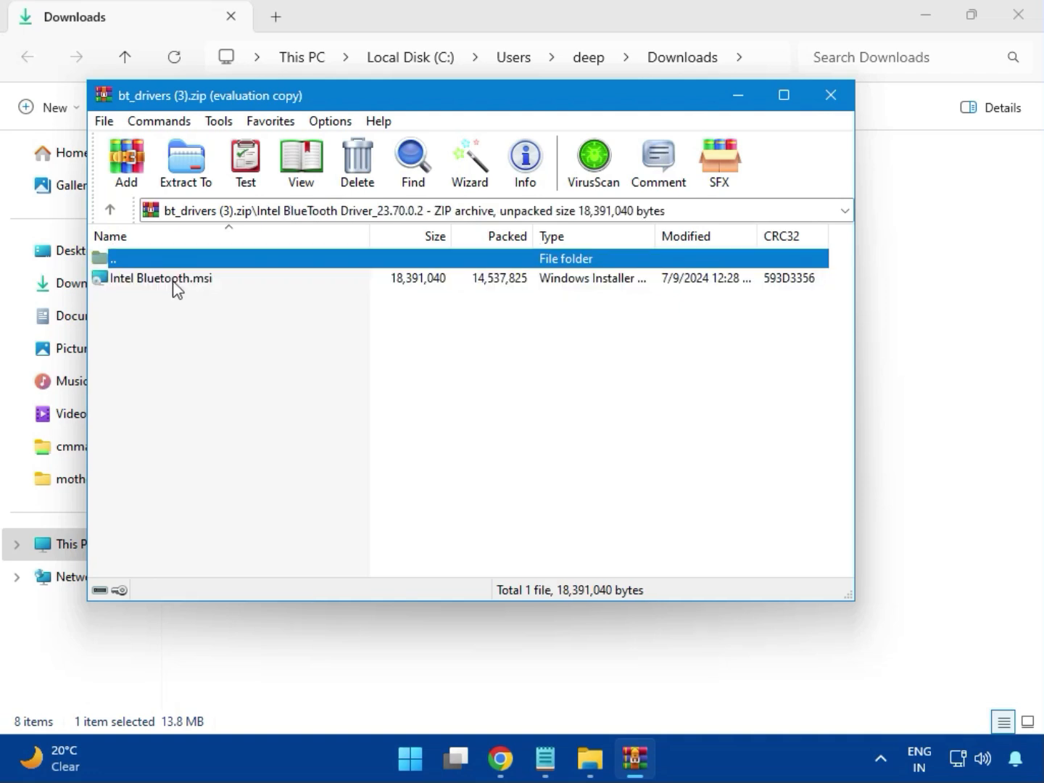
- Install the Intel Wireless Bluetooth driver from Intel Bluetooth.msi using the Typical setup, accepting the licence and allowing device changes
double_click(174, 279)
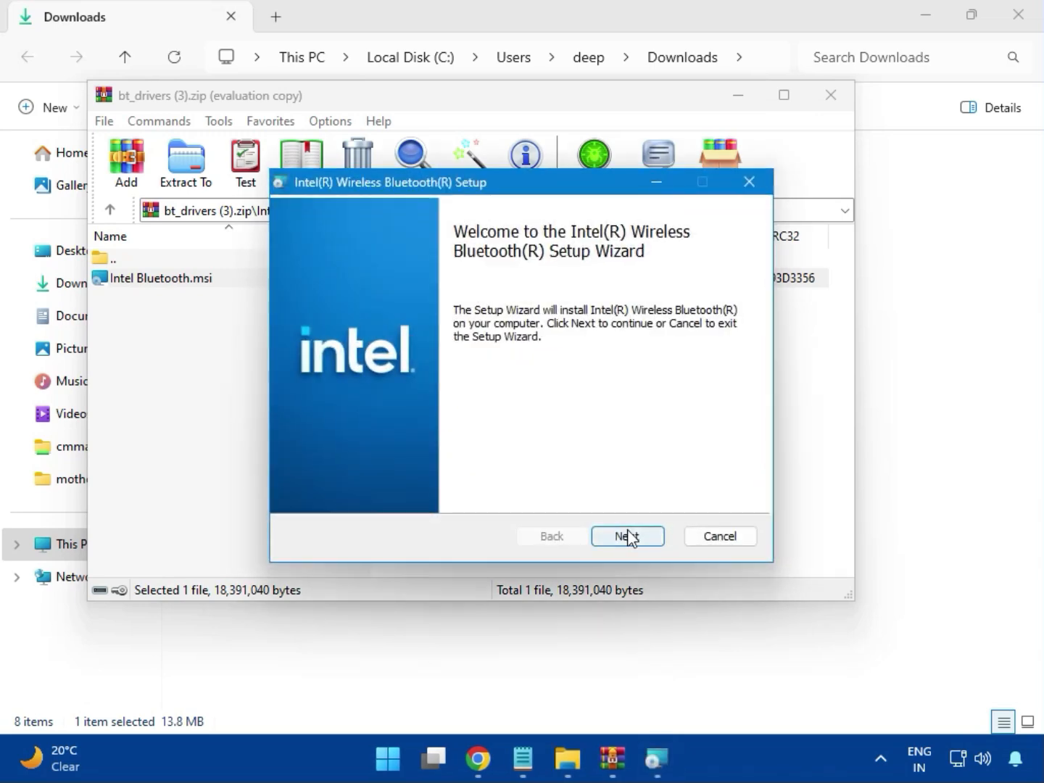
click(627, 536)
click(338, 496)
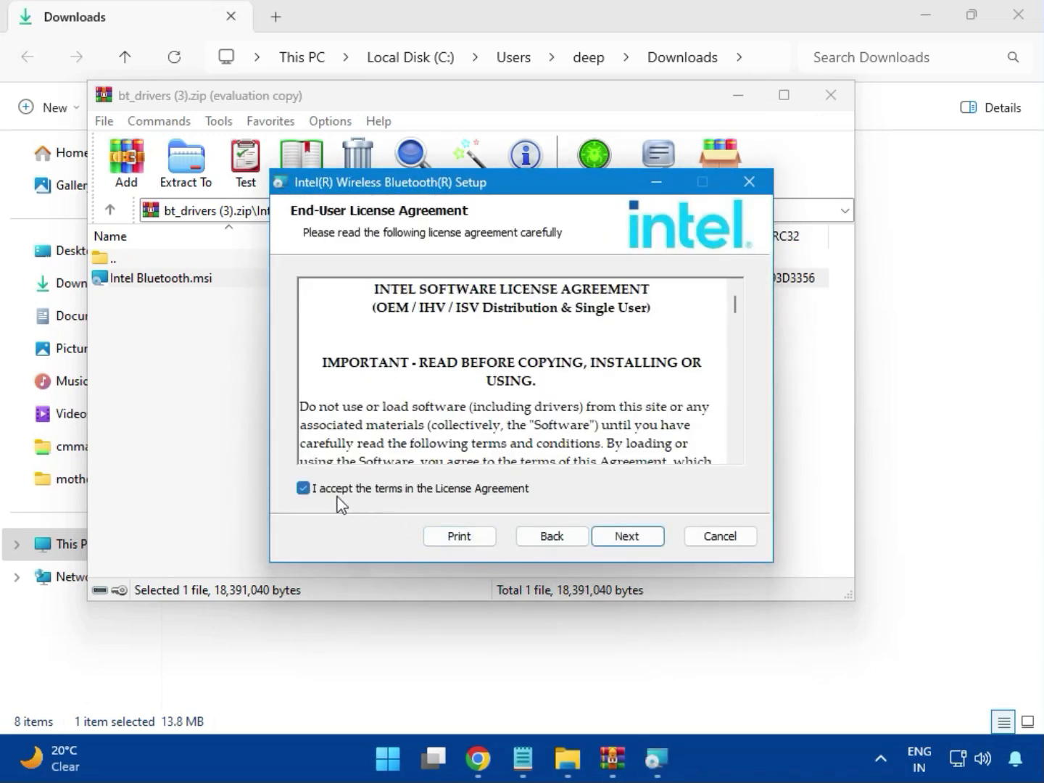
click(623, 535)
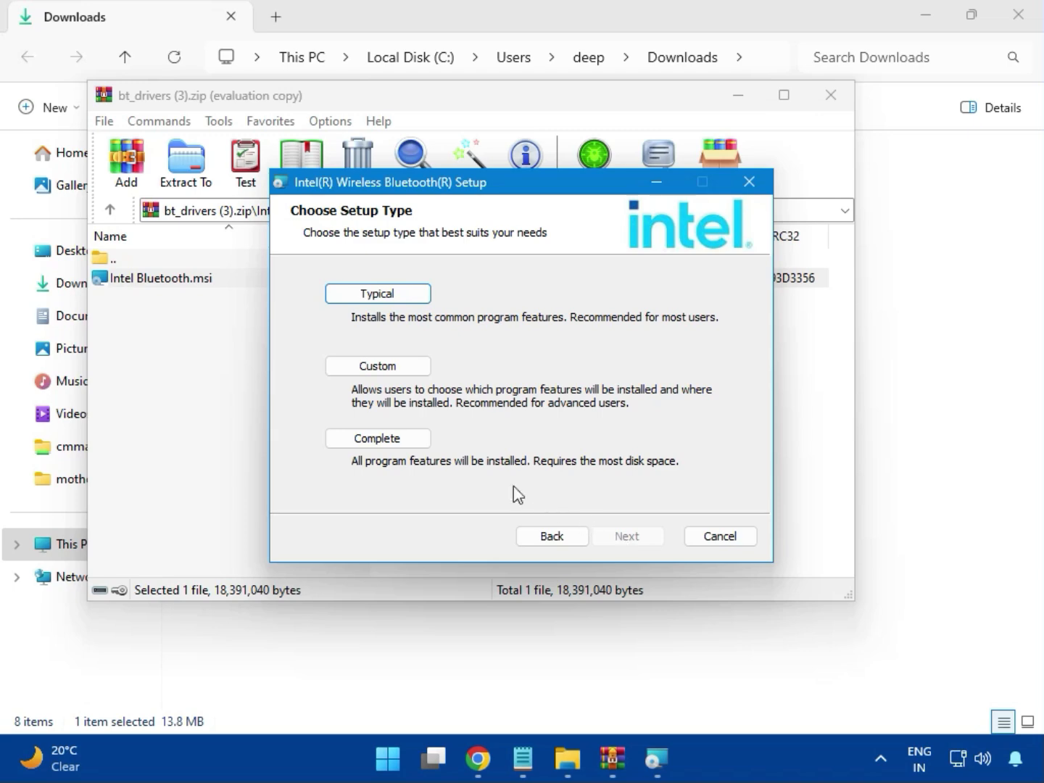
click(360, 296)
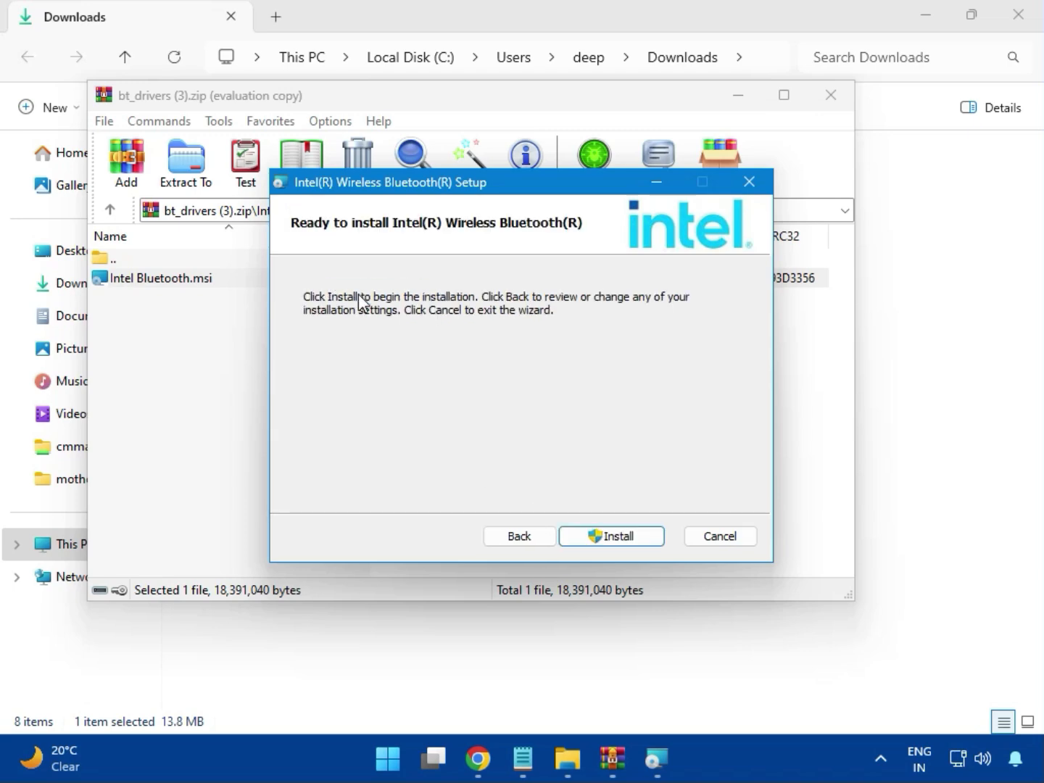
click(598, 536)
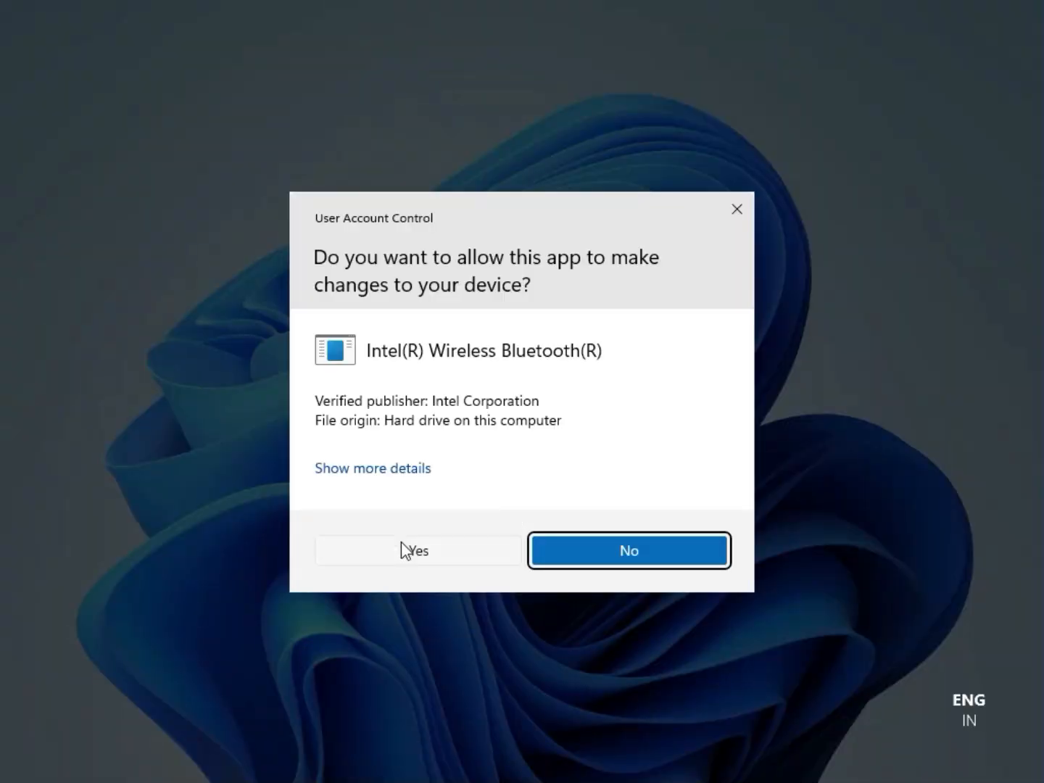
click(401, 540)
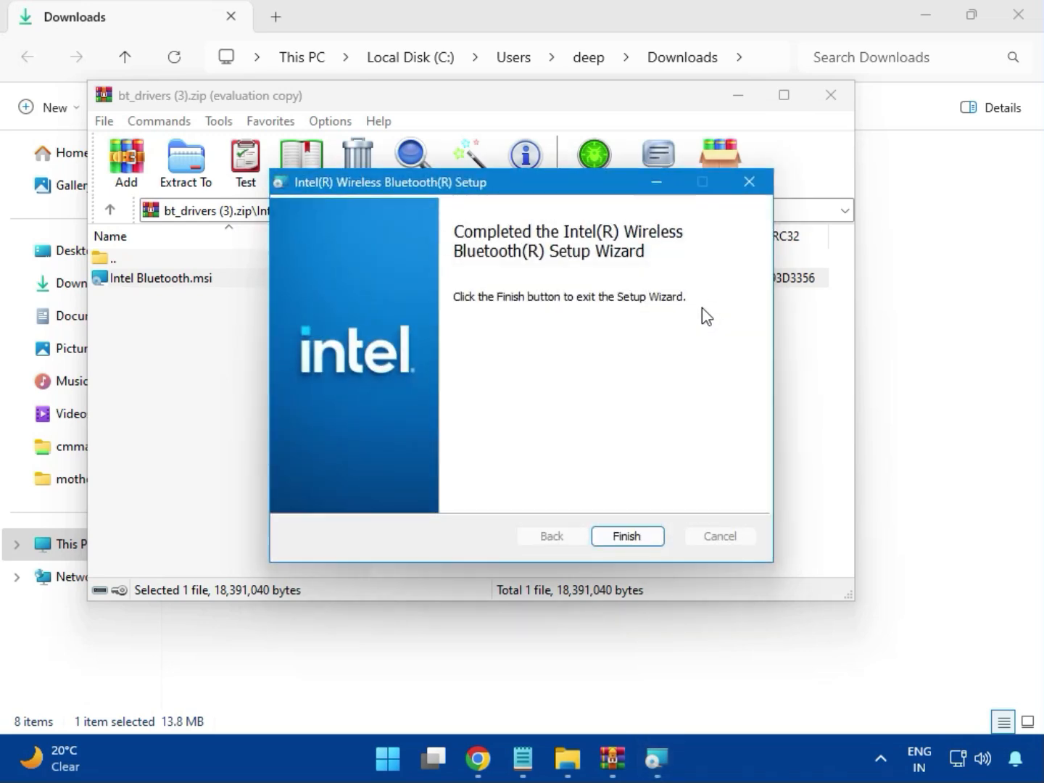
click(627, 533)
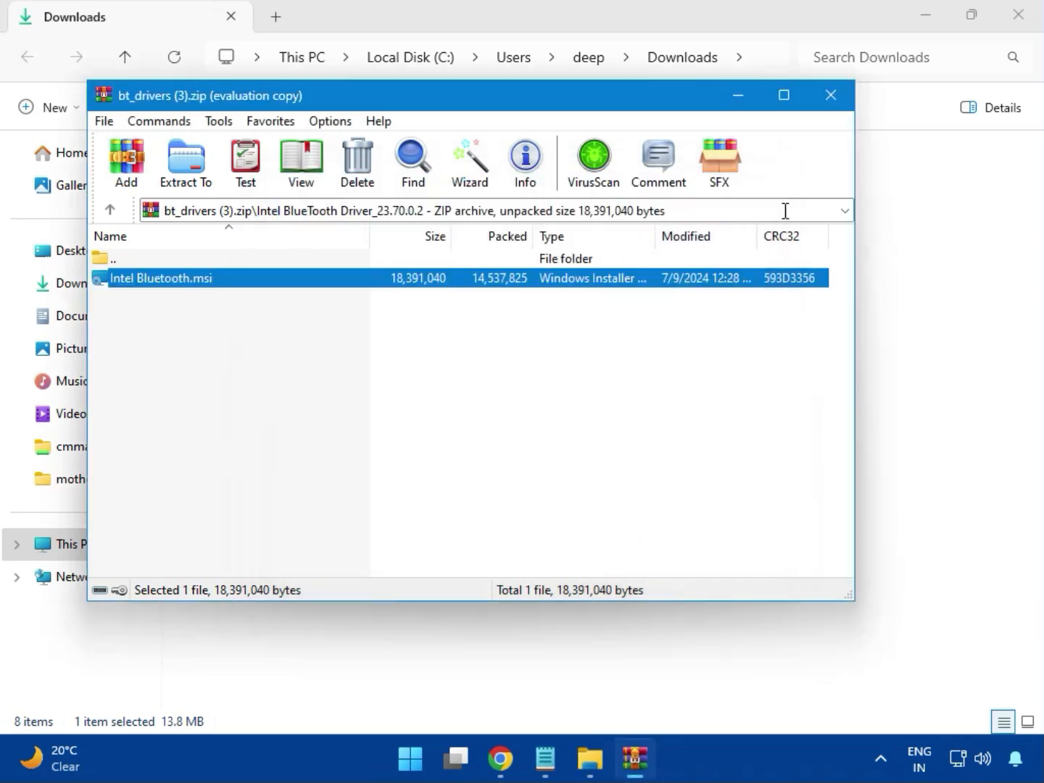
- Close the Bluetooth archive, open Intel_Network_inf_w11 (8).zip, dismiss the licence prompt and open its W11 folder
click(841, 108)
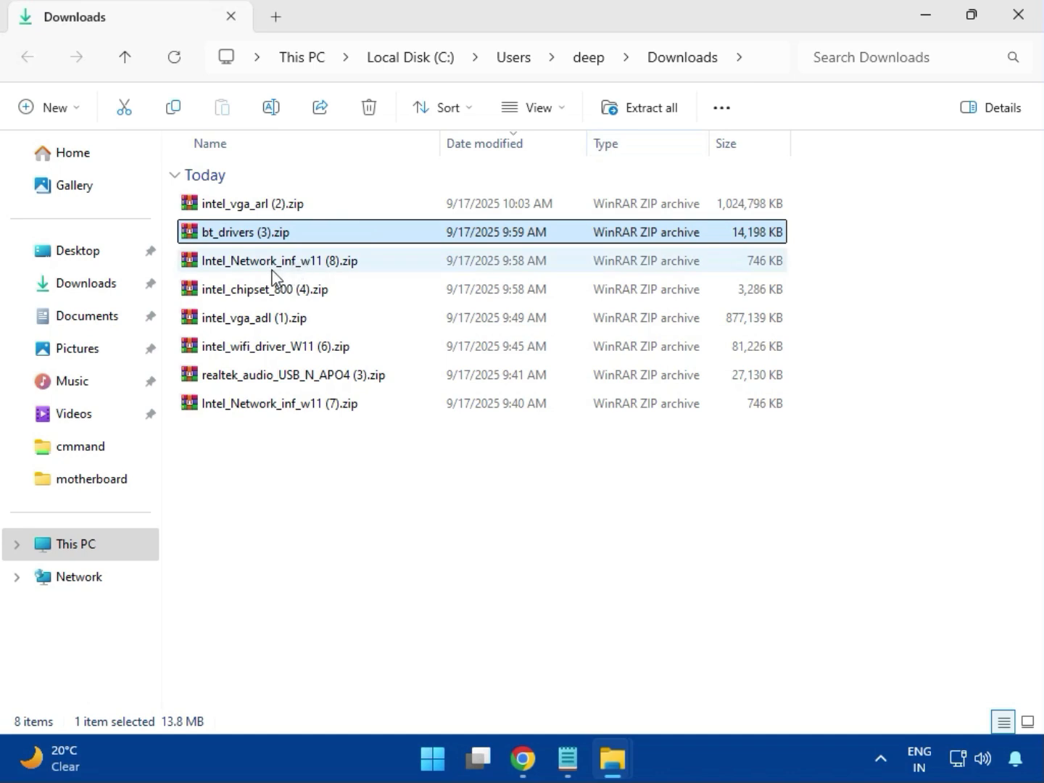
click(272, 269)
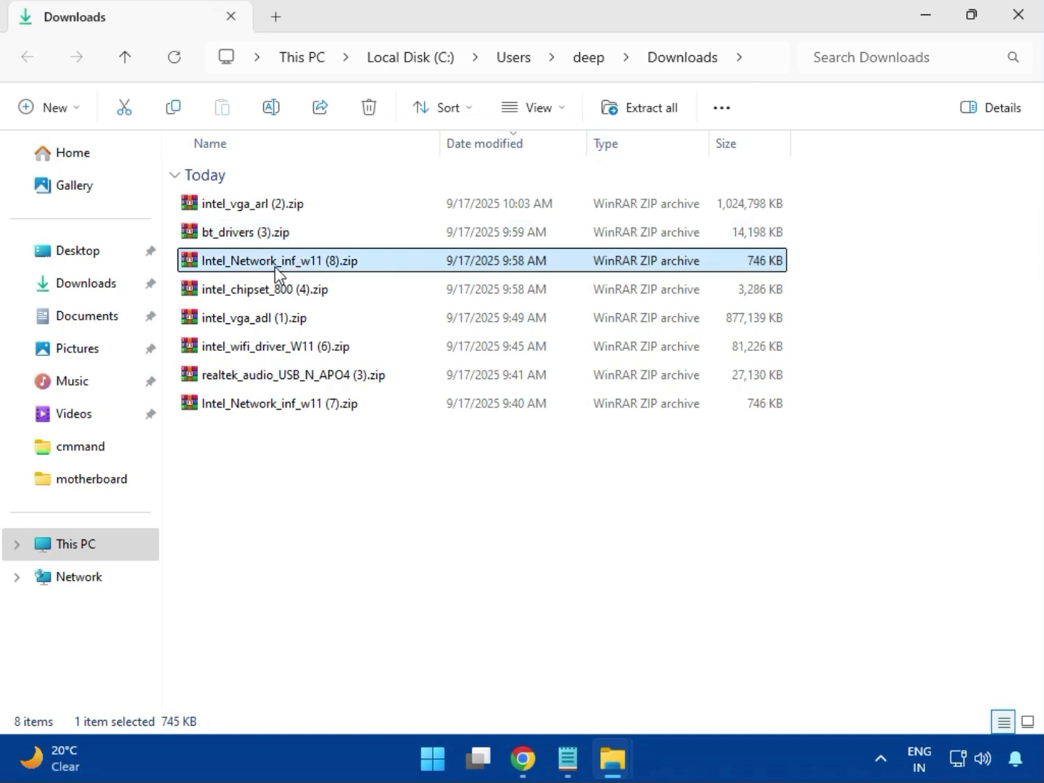
double_click(290, 268)
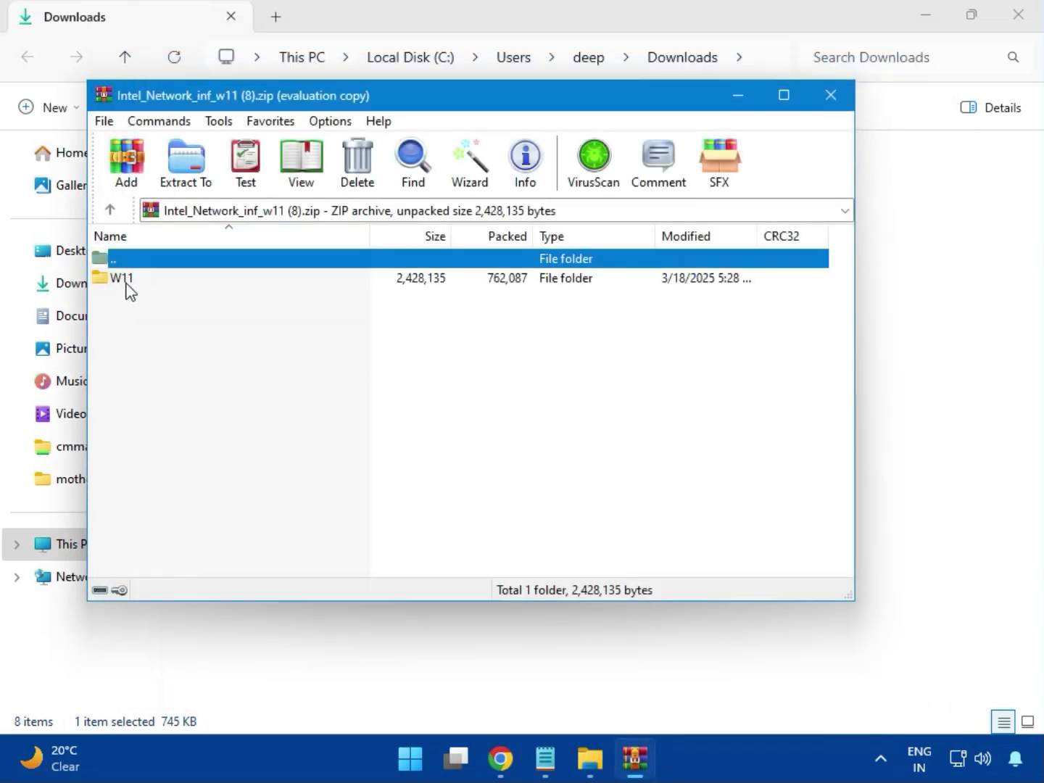
click(129, 290)
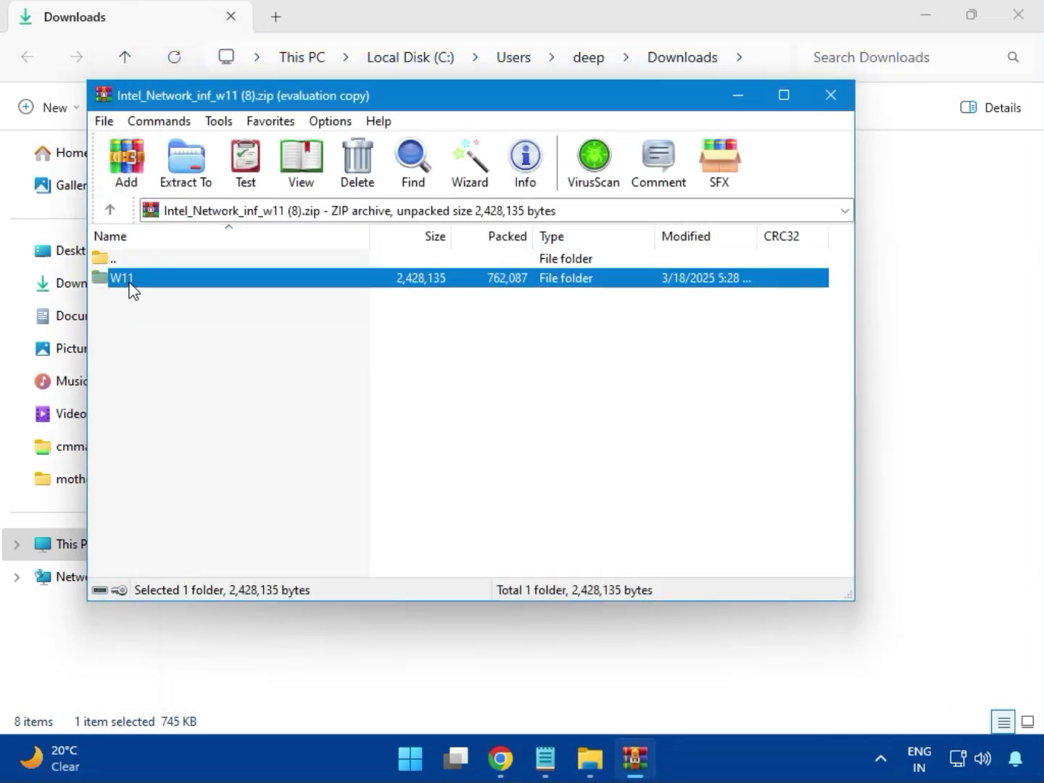
double_click(131, 291)
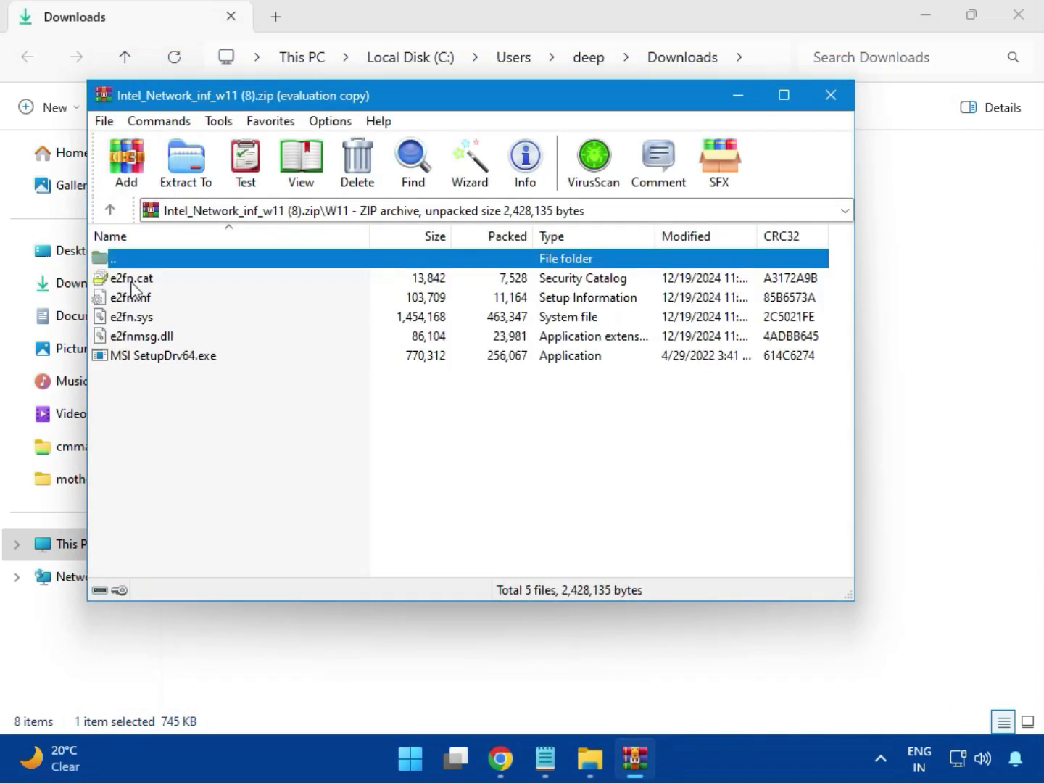
- Try to install the LAN driver with MSI SetupDrv64.exe, allowing device changes, then close the setup tool and the archive
double_click(190, 357)
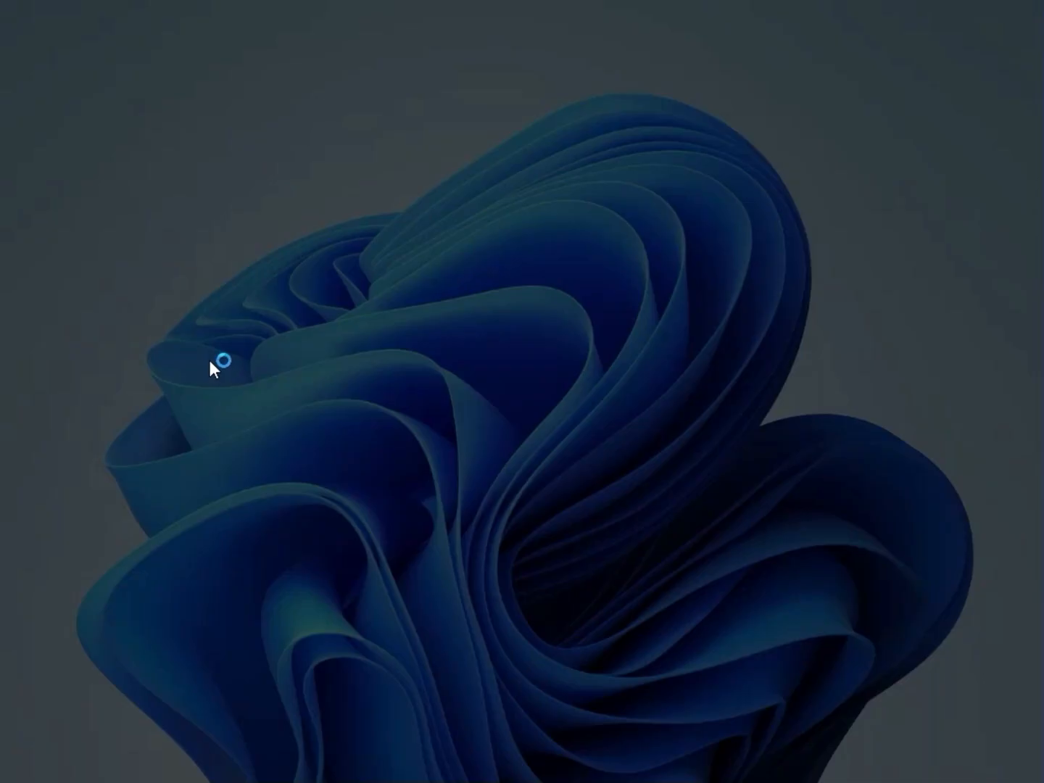
click(390, 542)
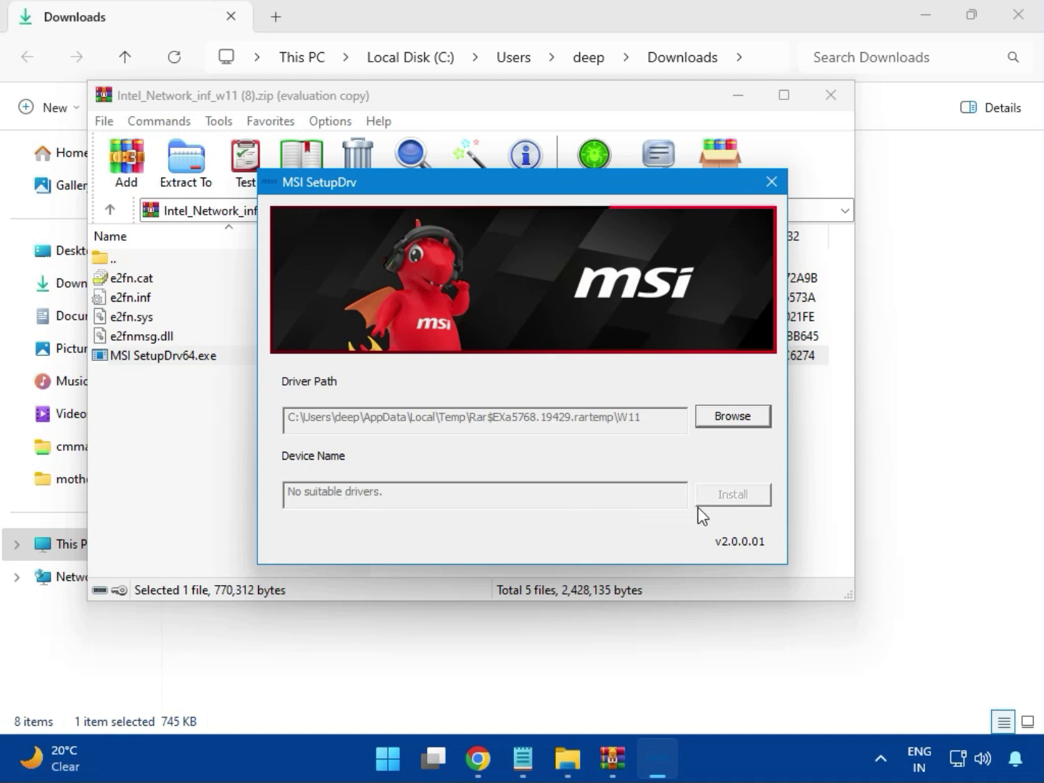
click(770, 182)
click(829, 100)
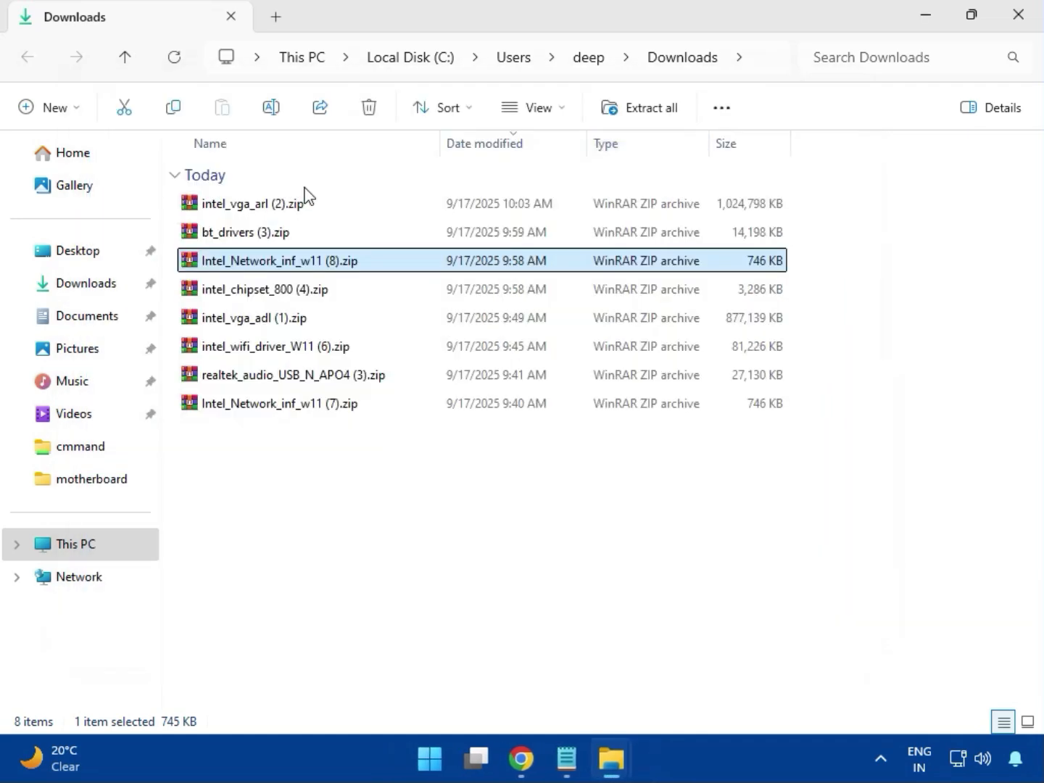
- Open intel_chipset_800 (4).zip, dismiss the licence prompt and open the Intel Chipset Driver_10.1.20062.8627 folder
click(239, 291)
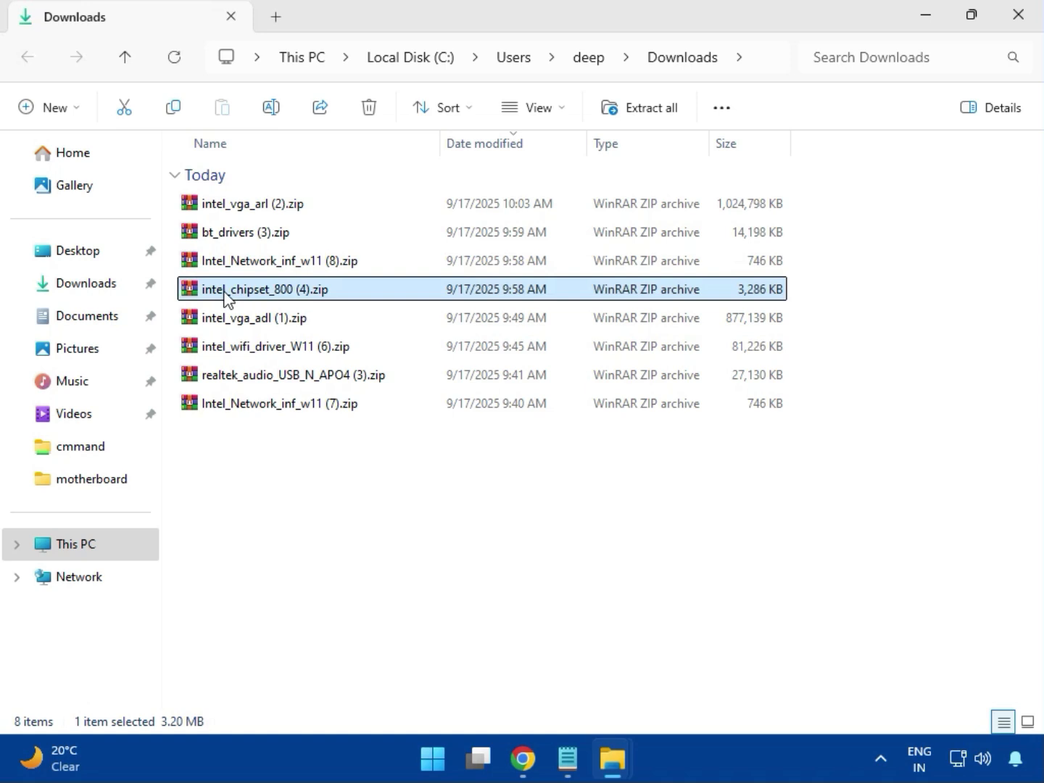
double_click(295, 293)
click(116, 283)
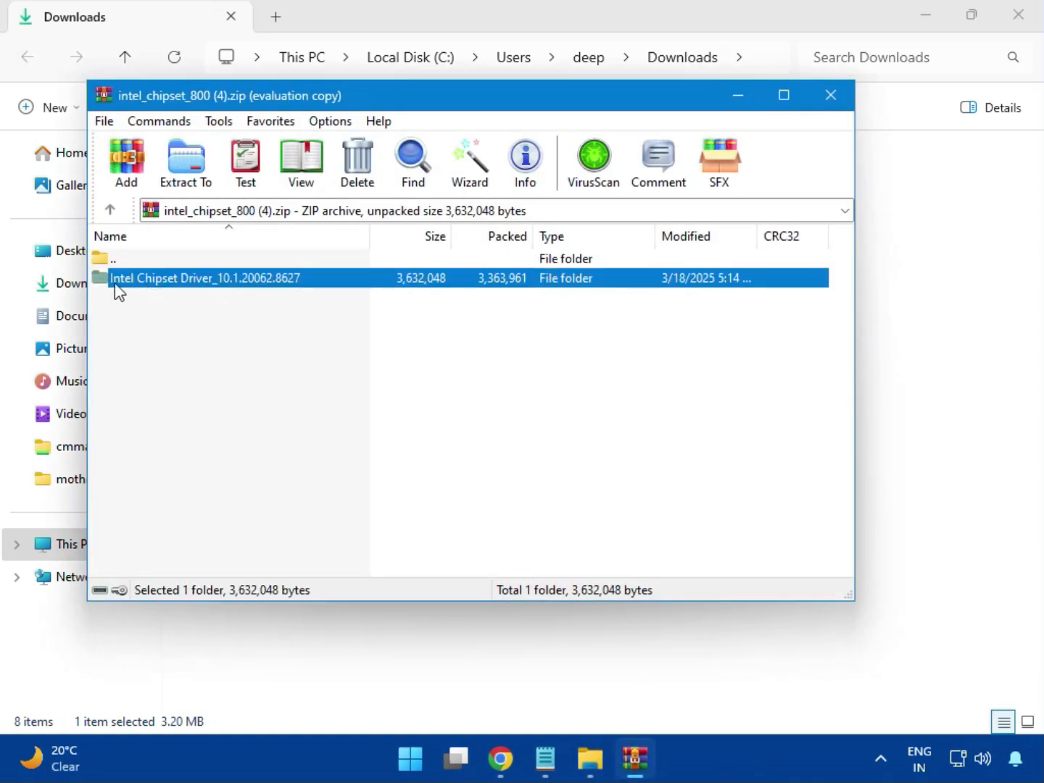
click(625, 265)
double_click(255, 282)
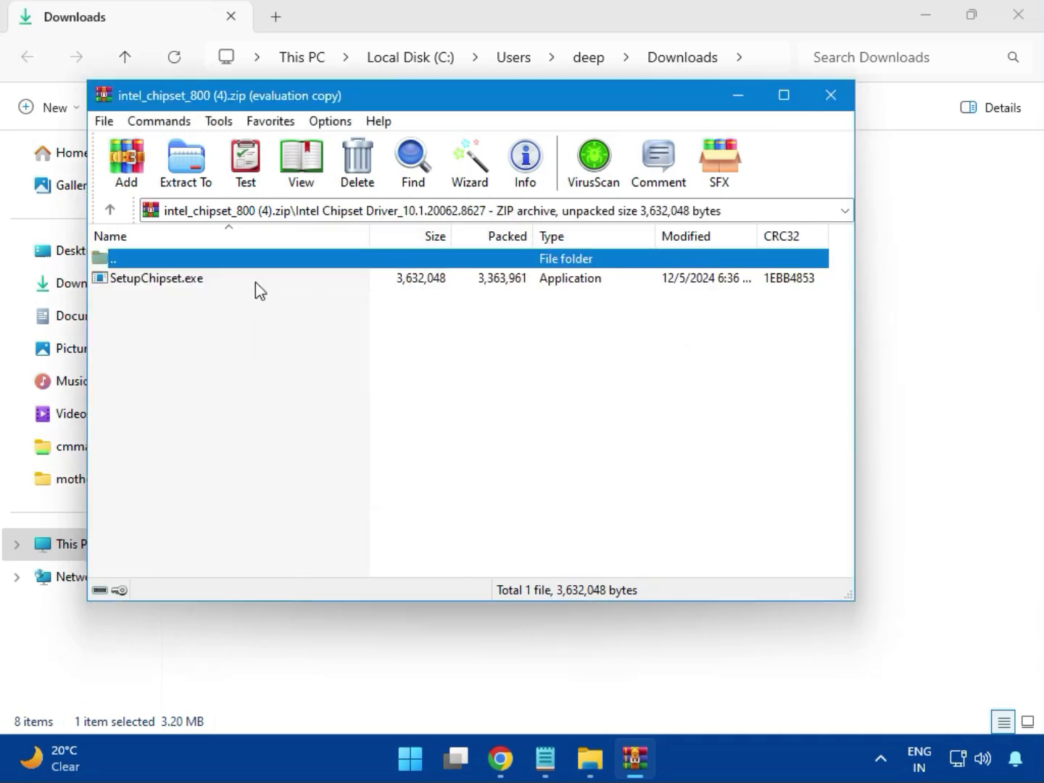
- Try to install the Intel Chipset Device Software from SetupChipset.exe, accepting the licence, then close the result dialog and the archive
double_click(166, 283)
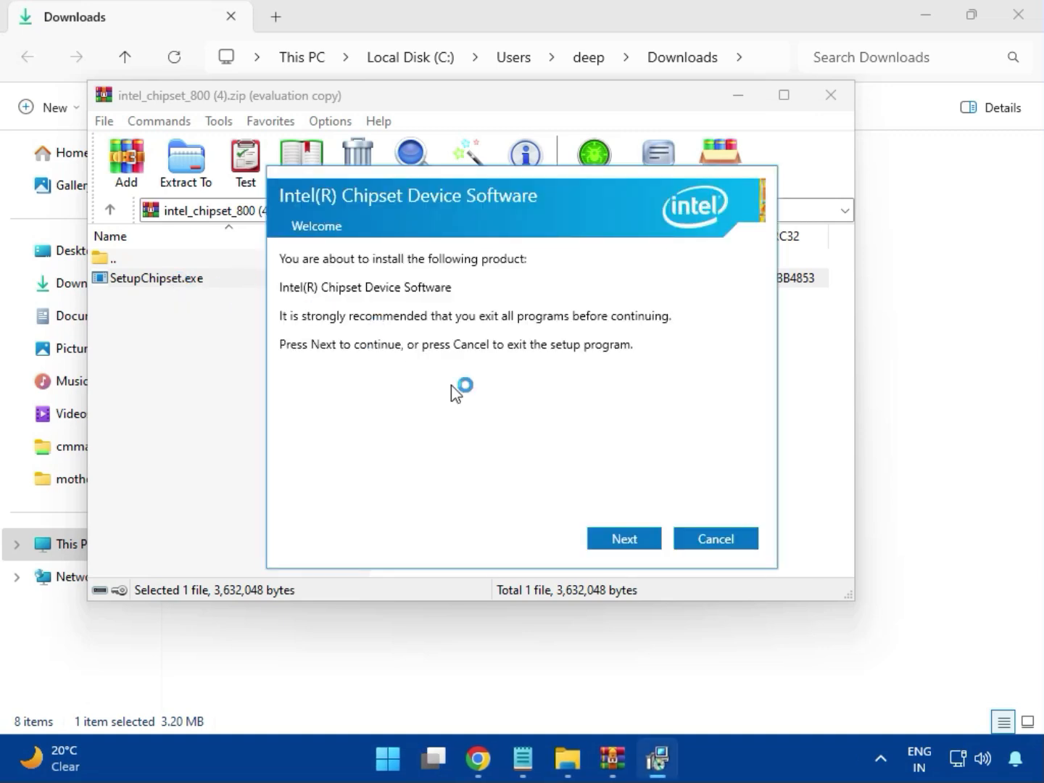
click(625, 540)
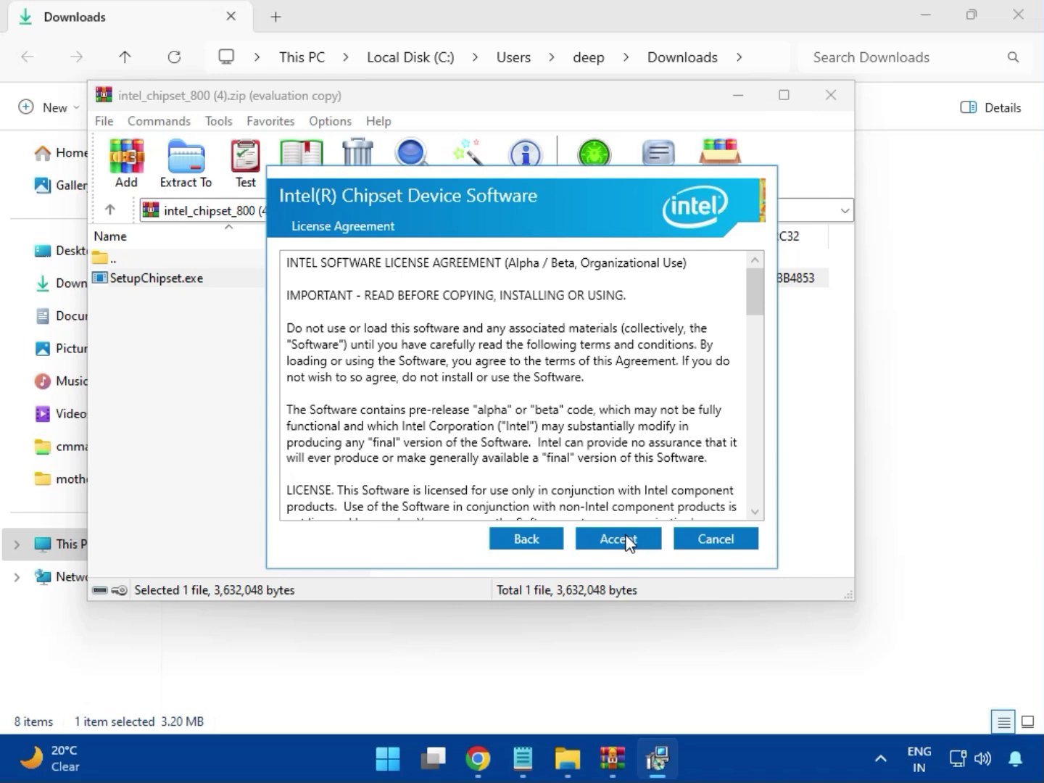
click(624, 539)
click(624, 538)
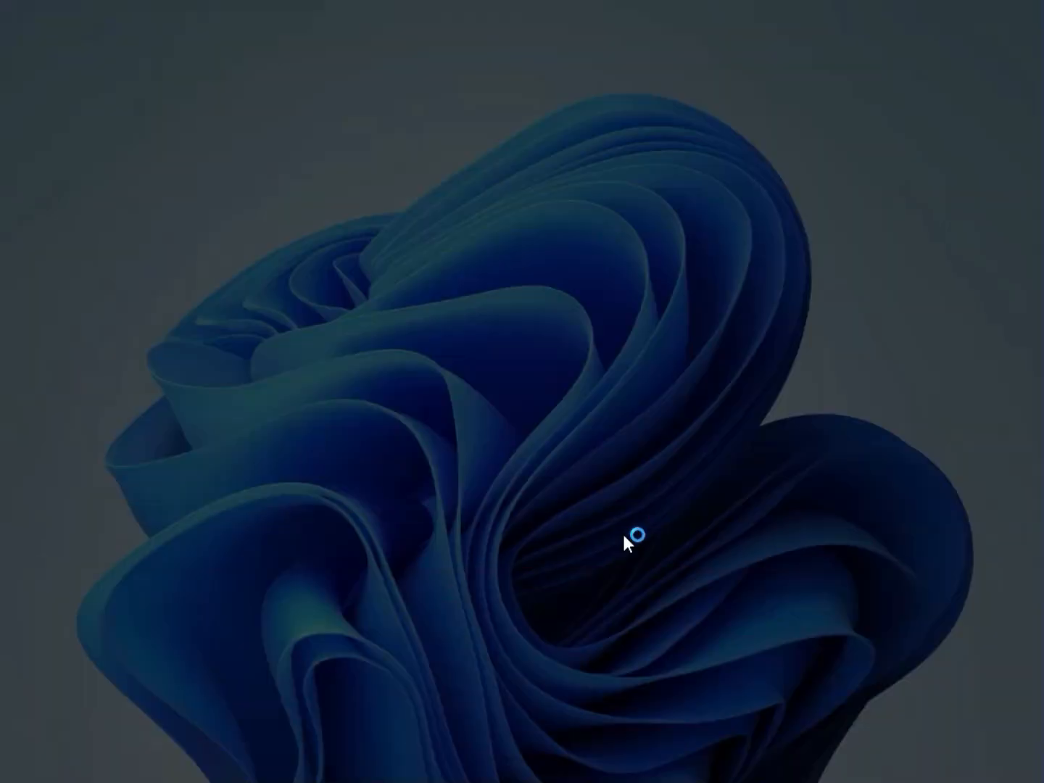
click(461, 545)
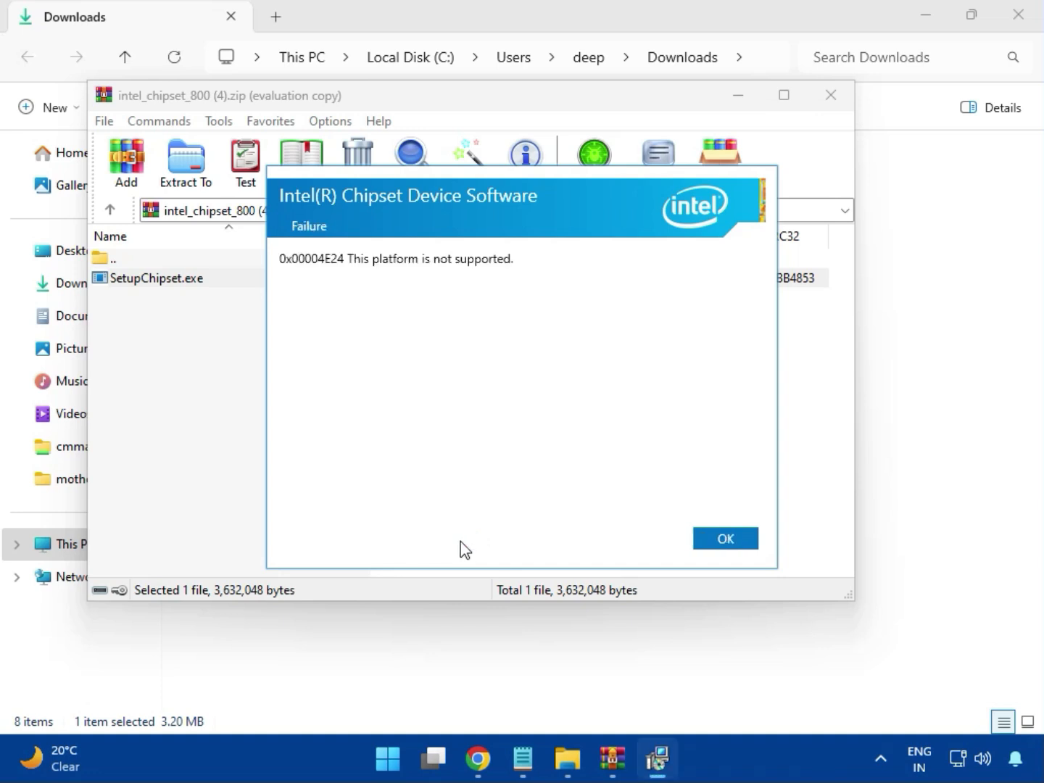
click(713, 541)
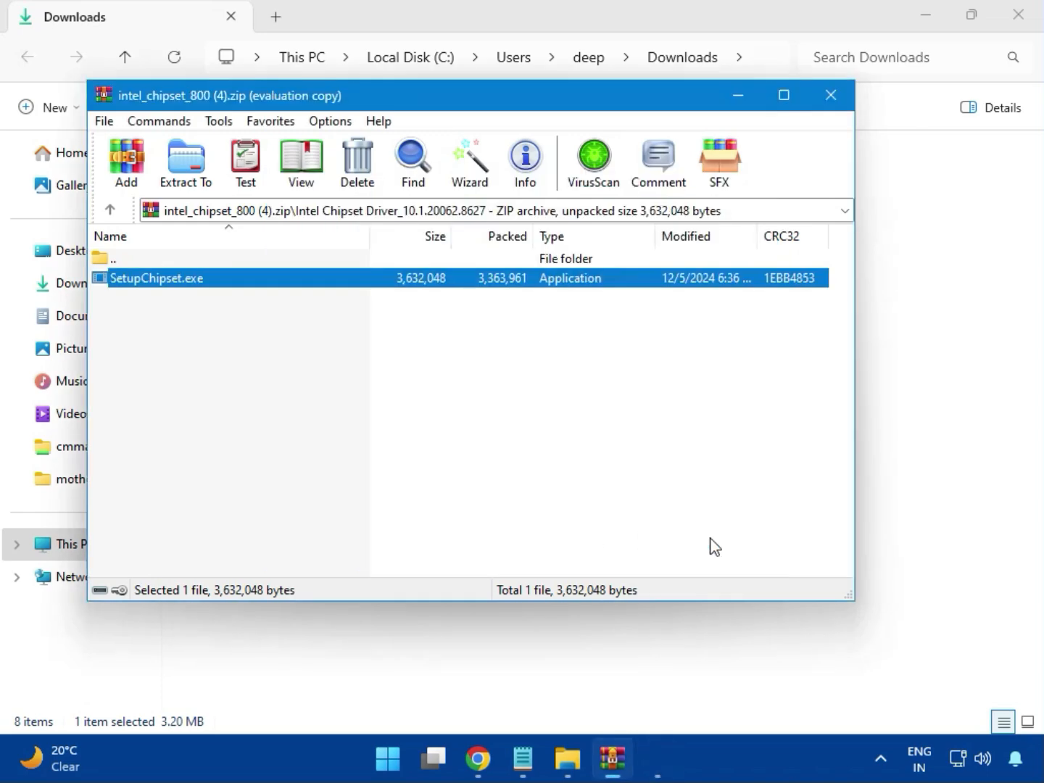
click(832, 106)
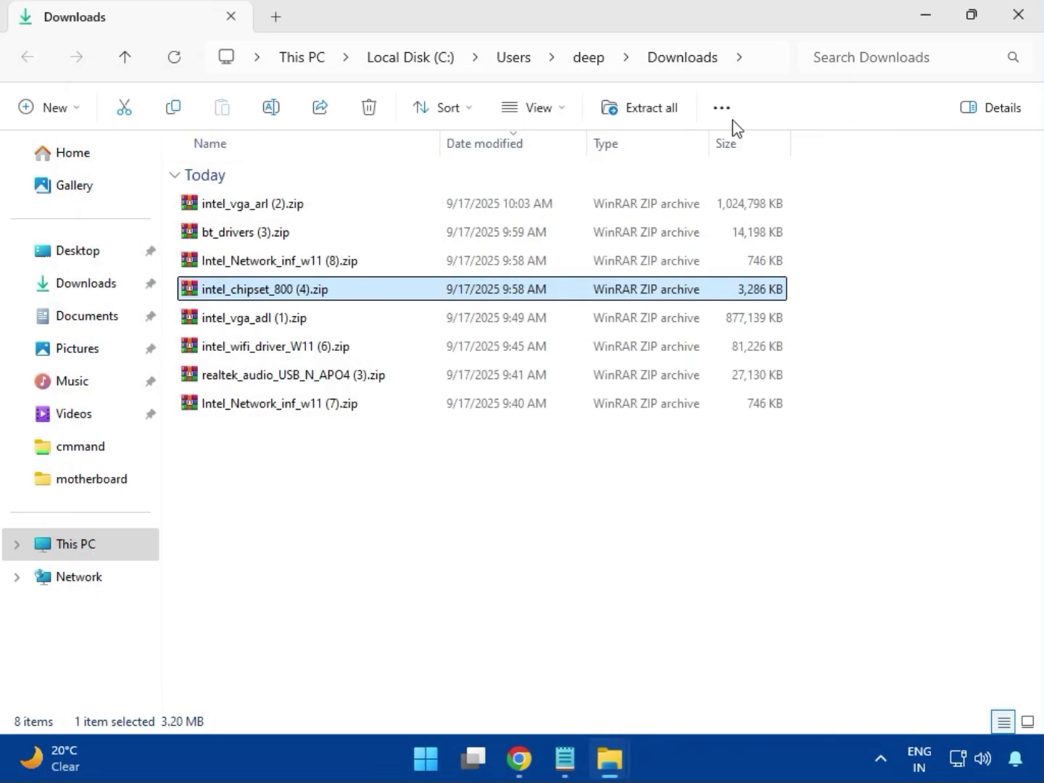
- Open the intel_vga_adl (1).zip archive to check its contents and close it again
click(268, 326)
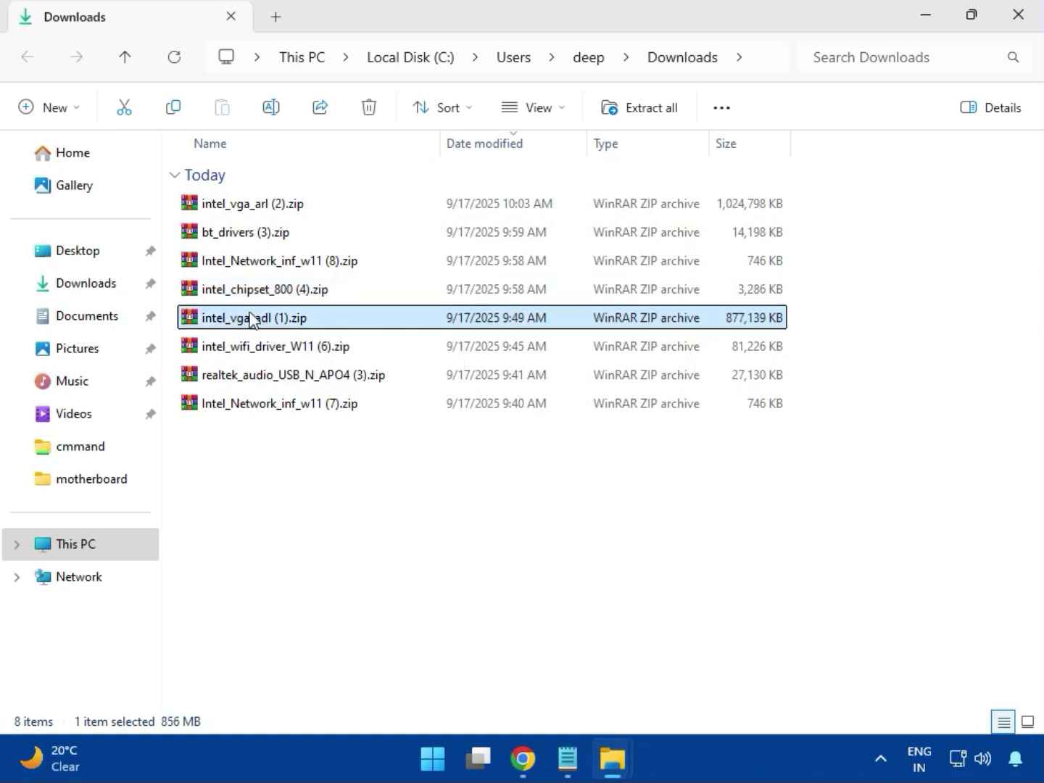
double_click(250, 319)
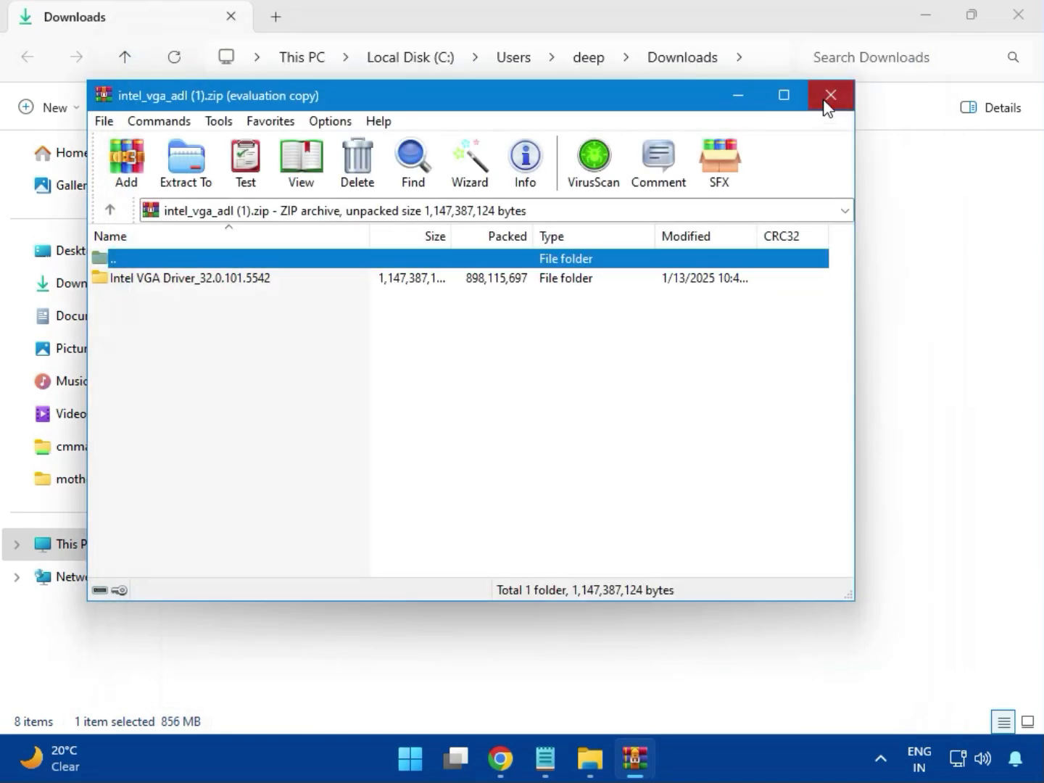
click(827, 100)
- Open intel_wifi_driver_W11 (6).zip, dismiss the licence prompt and open the Intel WIFI Driver_23.40.0.4 folder
click(267, 349)
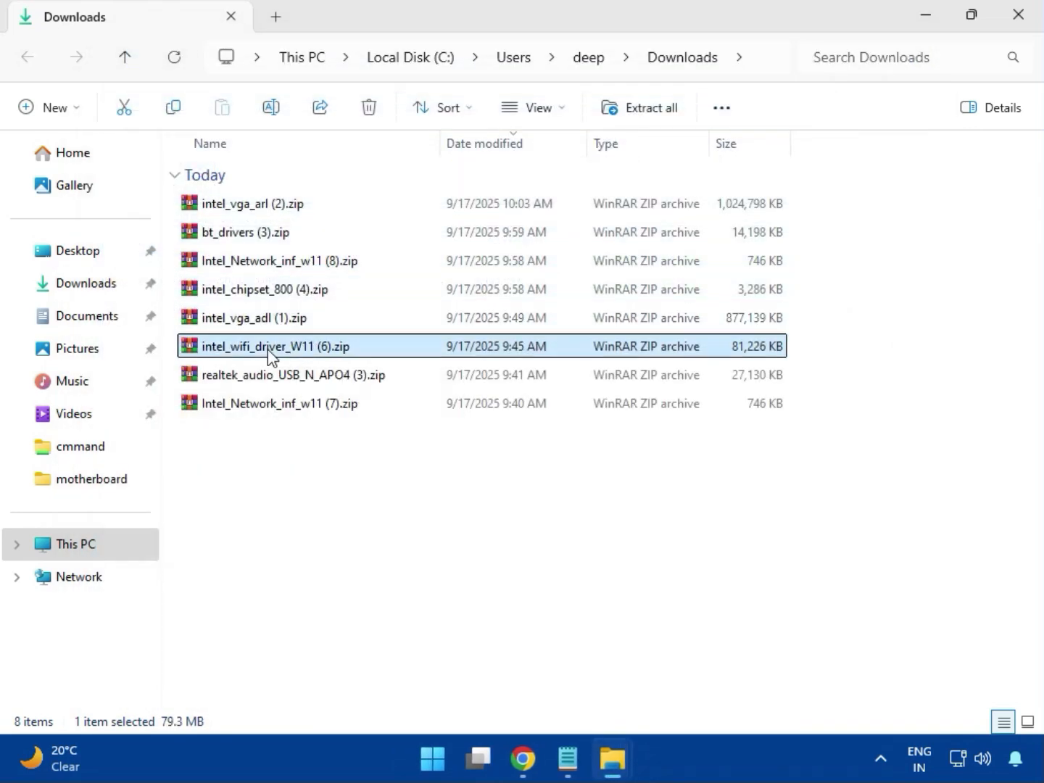
double_click(264, 348)
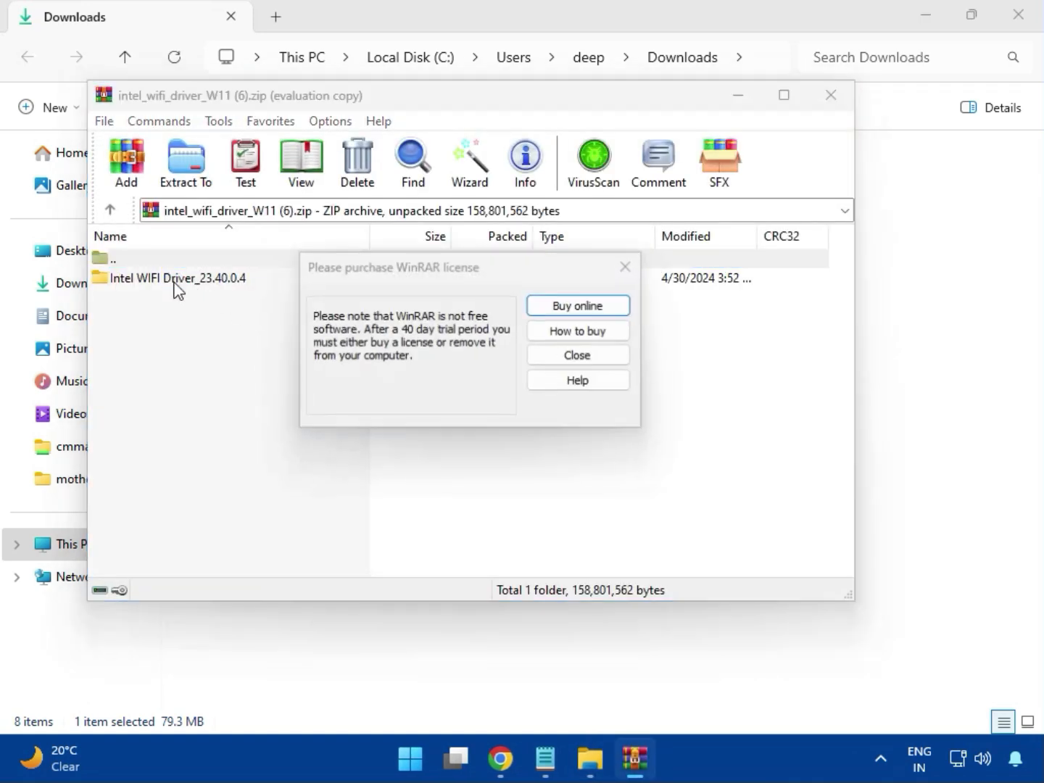
click(622, 268)
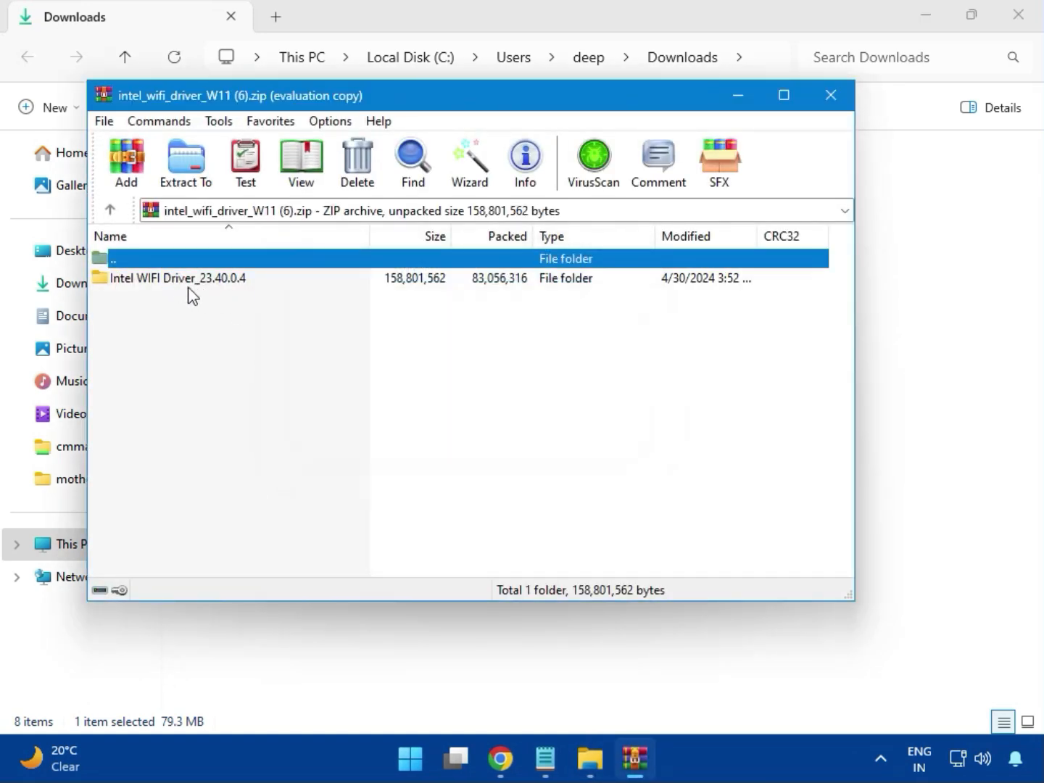
double_click(167, 279)
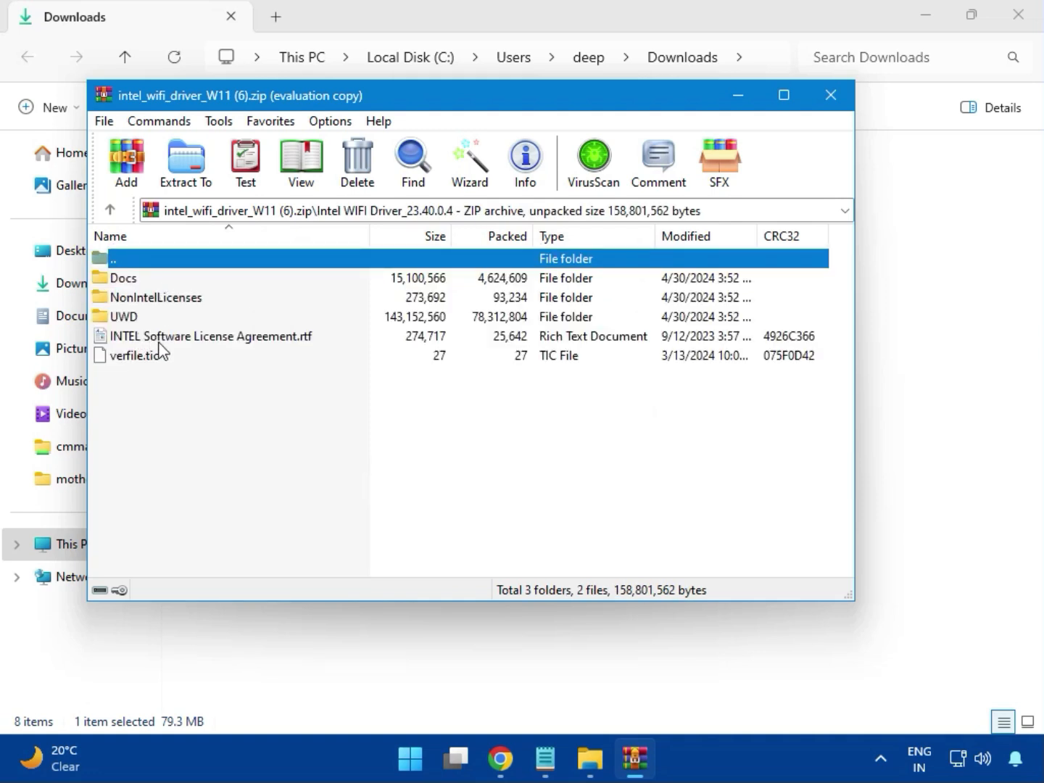
- Open the UWD\Win64\Installer folder inside the Wi-Fi archive, checking the Drivers folder on the way
double_click(138, 317)
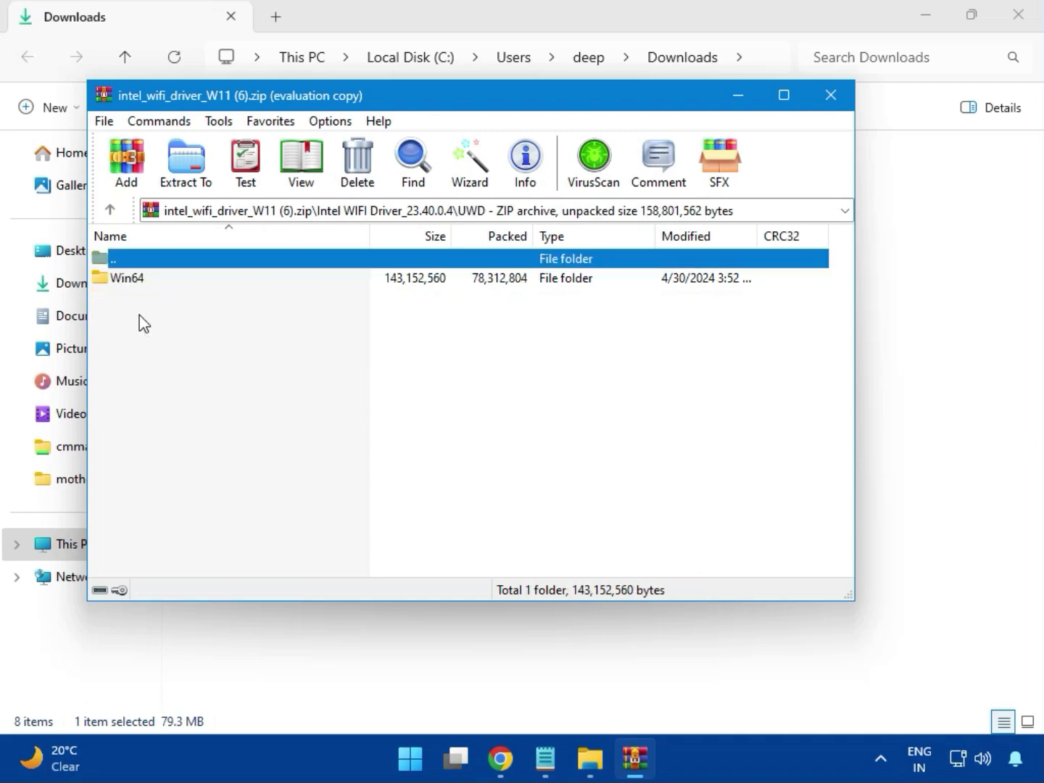
click(143, 290)
double_click(143, 290)
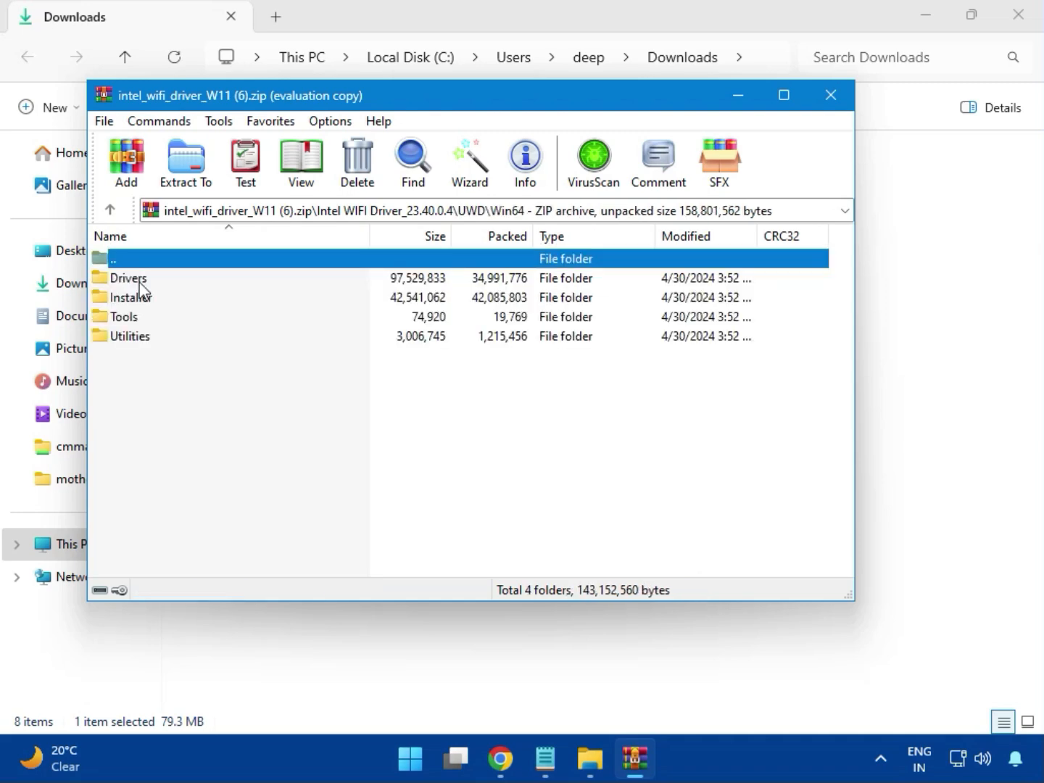
double_click(140, 281)
scroll(190, 433, down, 2)
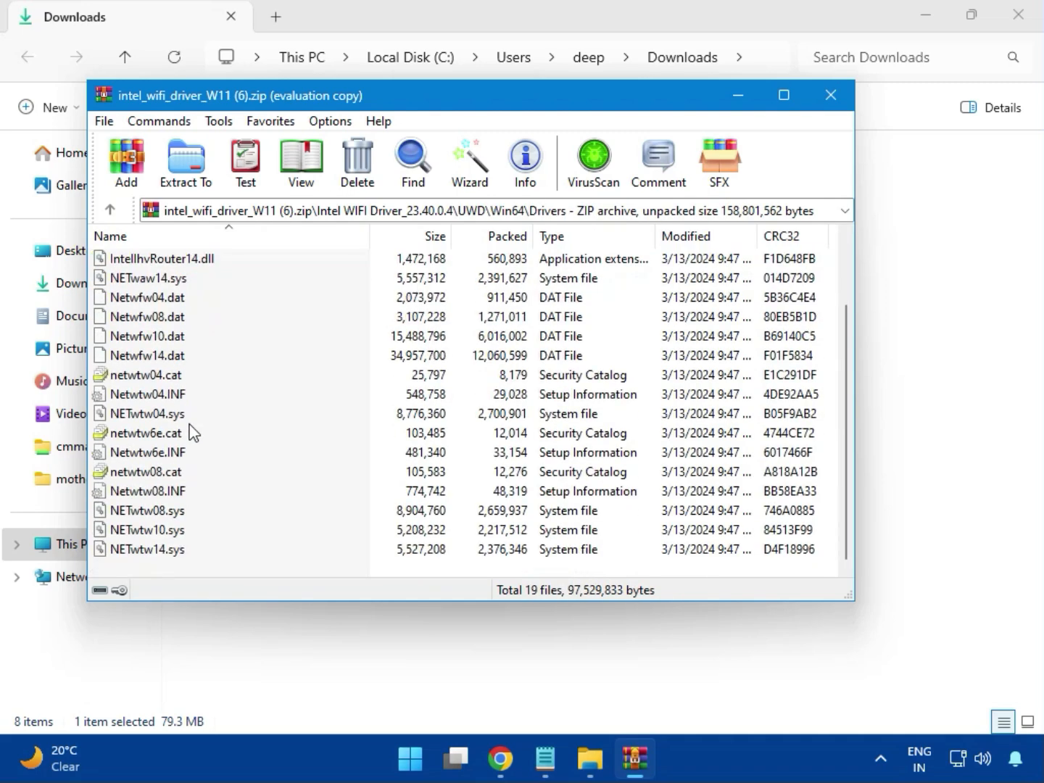
scroll(181, 482, up, 2)
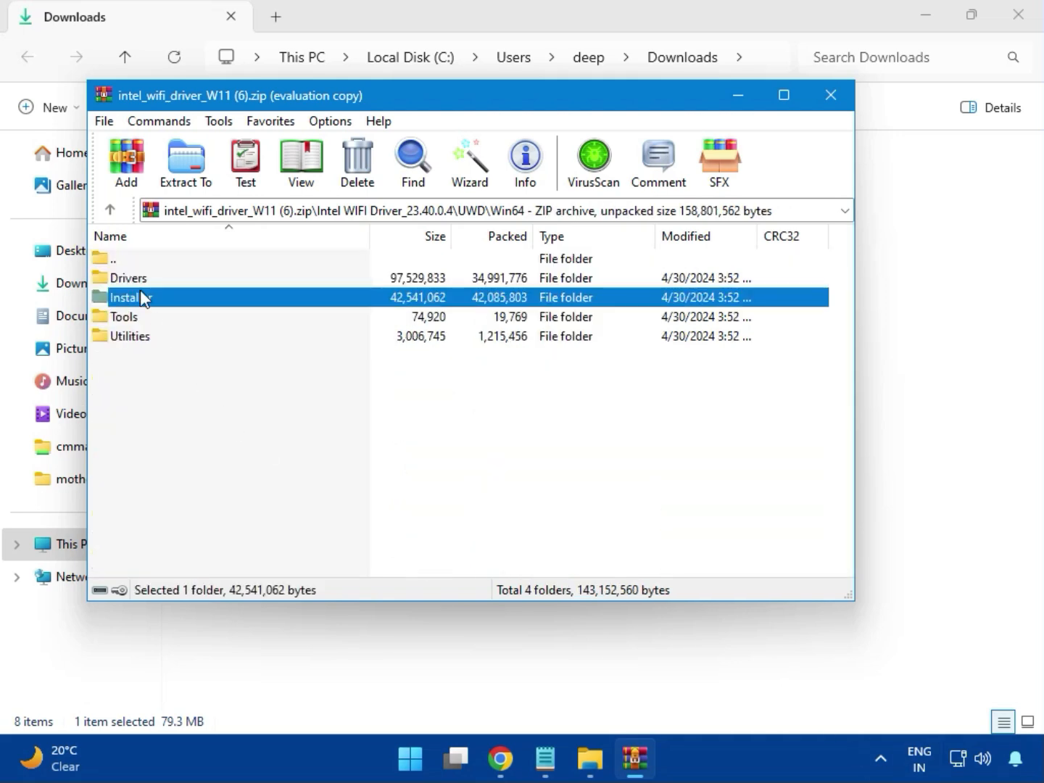
double_click(139, 297)
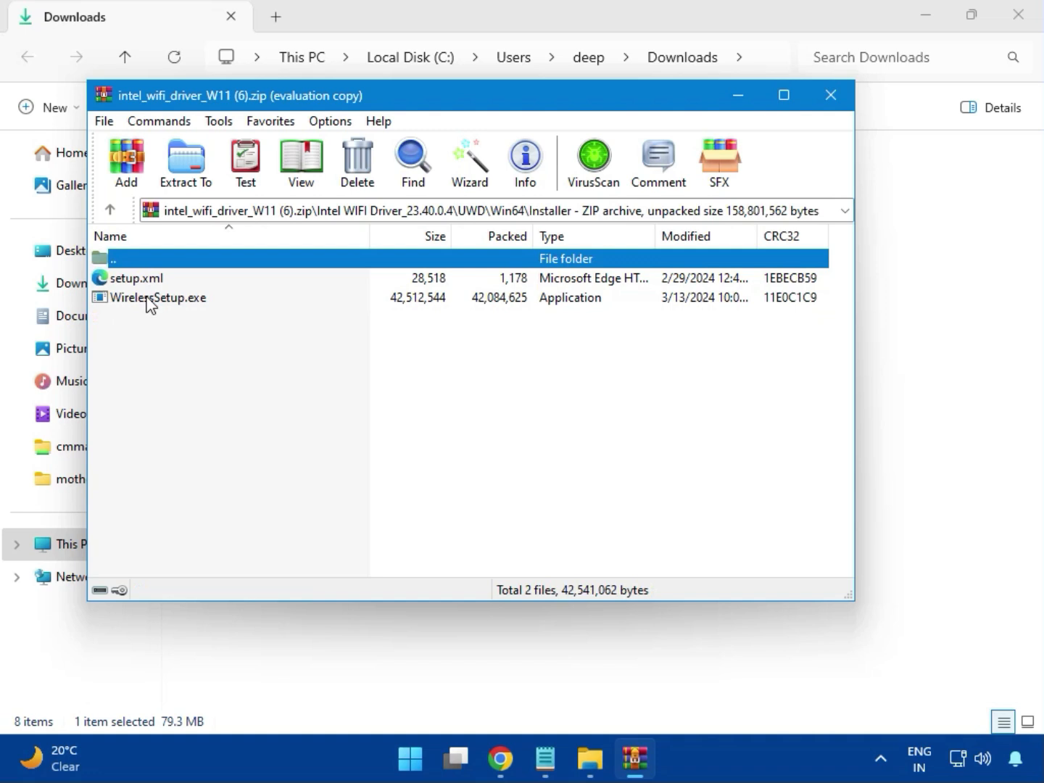
- Run WirelessSetup.exe, accept the licence terms and install the Intel Wi-Fi driver, allowing changes and finishing the installer
click(141, 299)
double_click(162, 300)
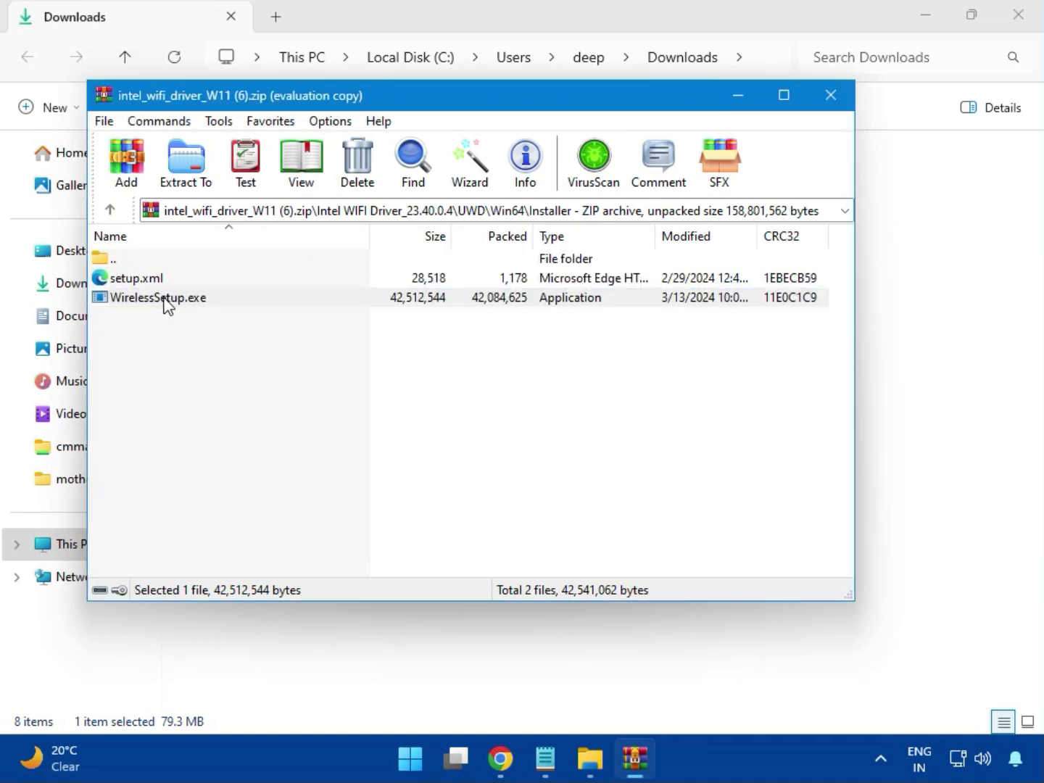
double_click(165, 302)
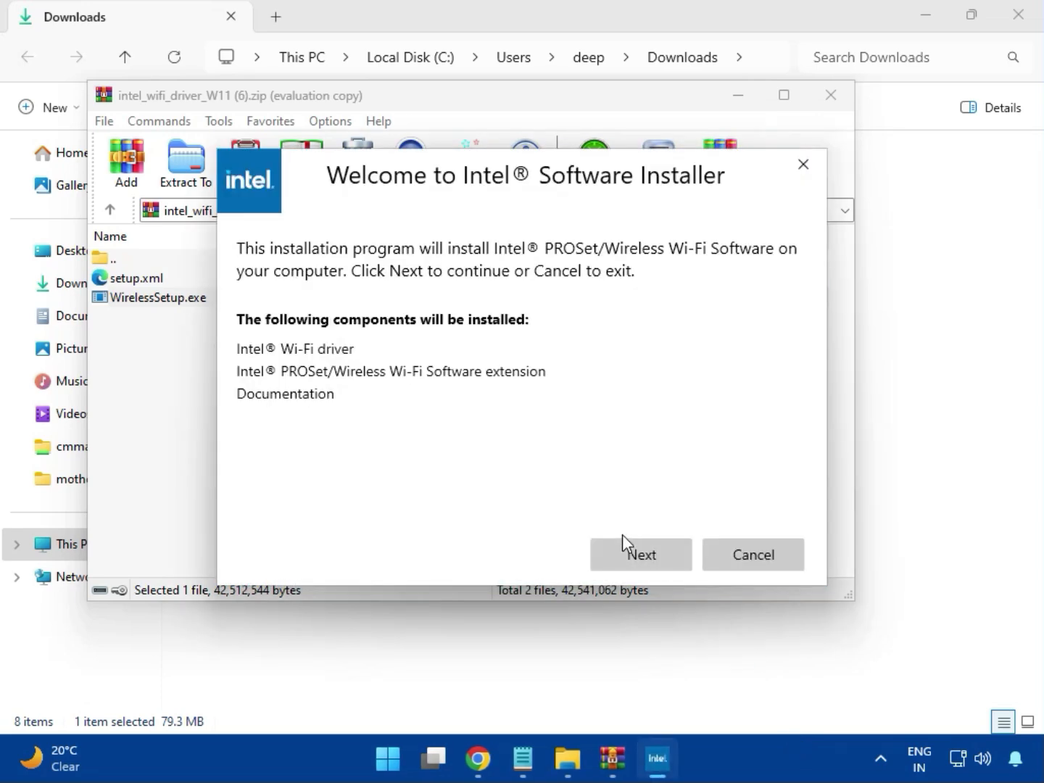
click(639, 546)
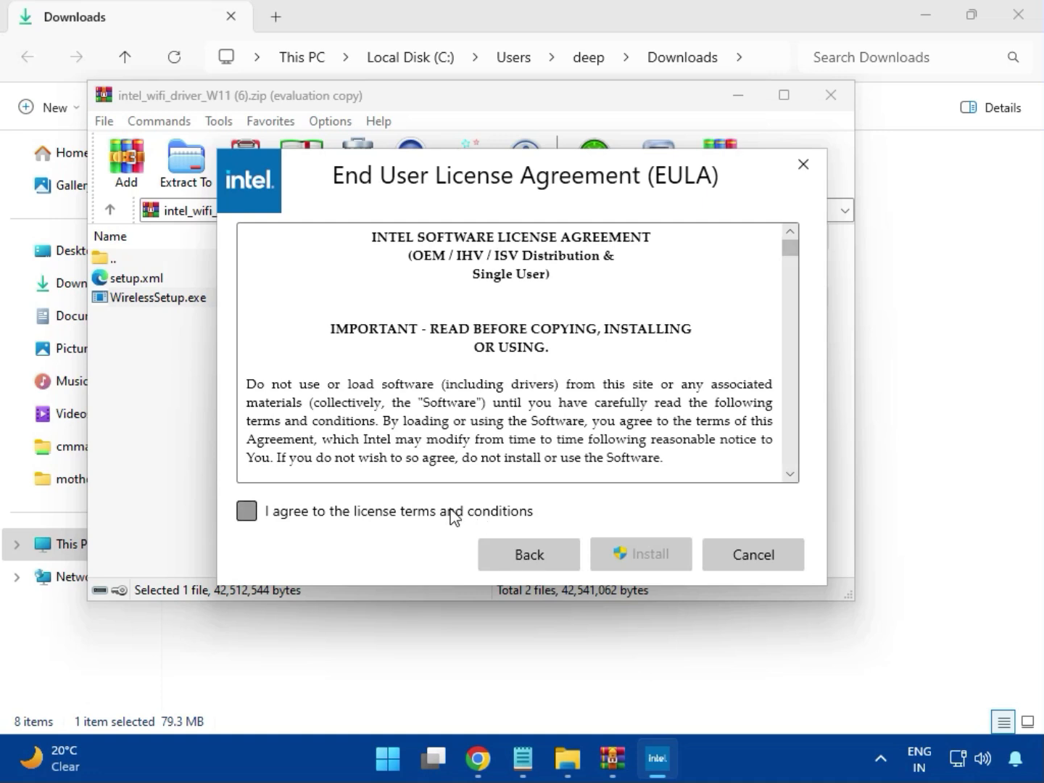
click(453, 514)
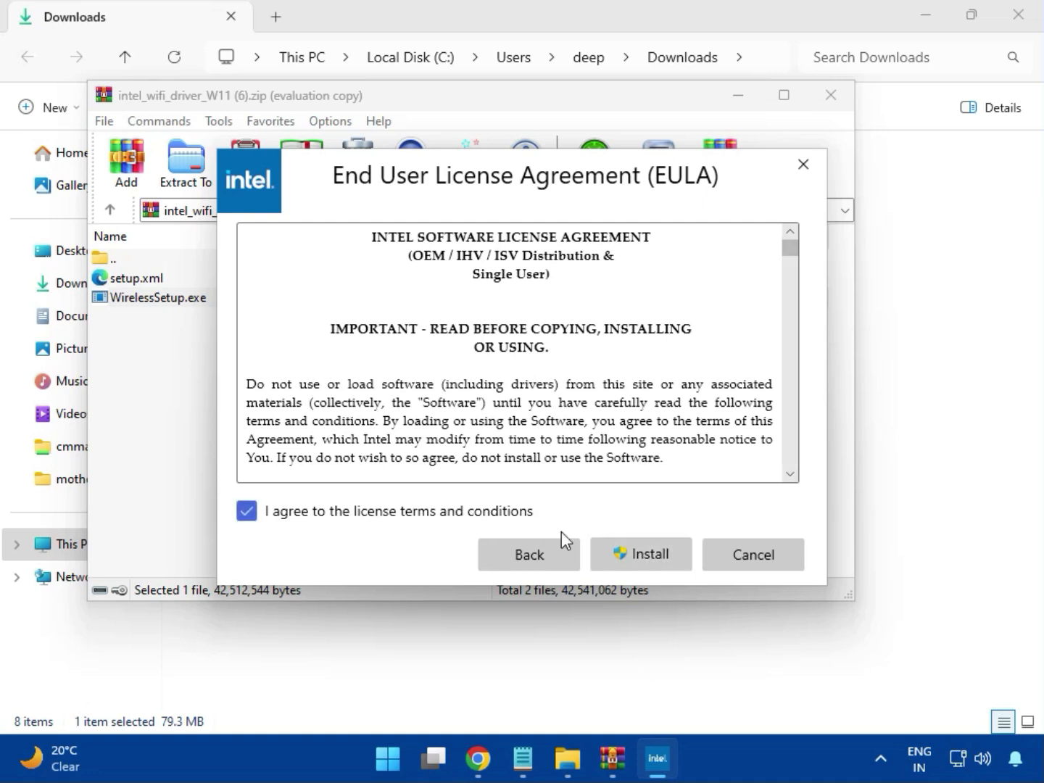
click(651, 560)
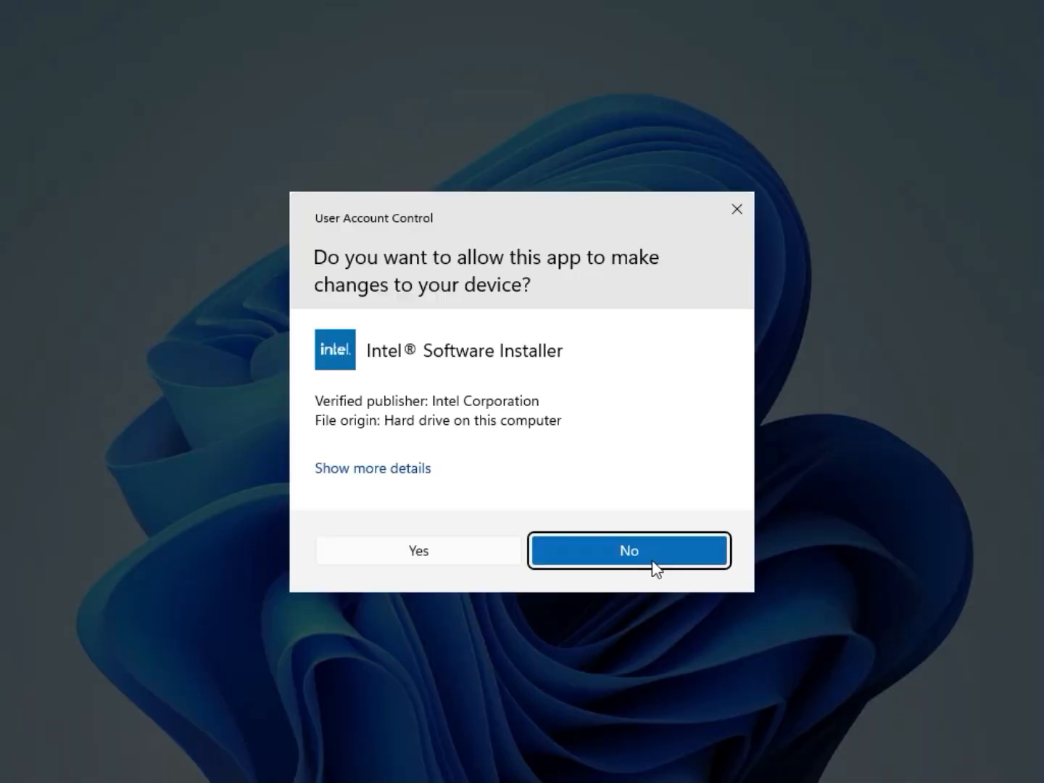
click(476, 560)
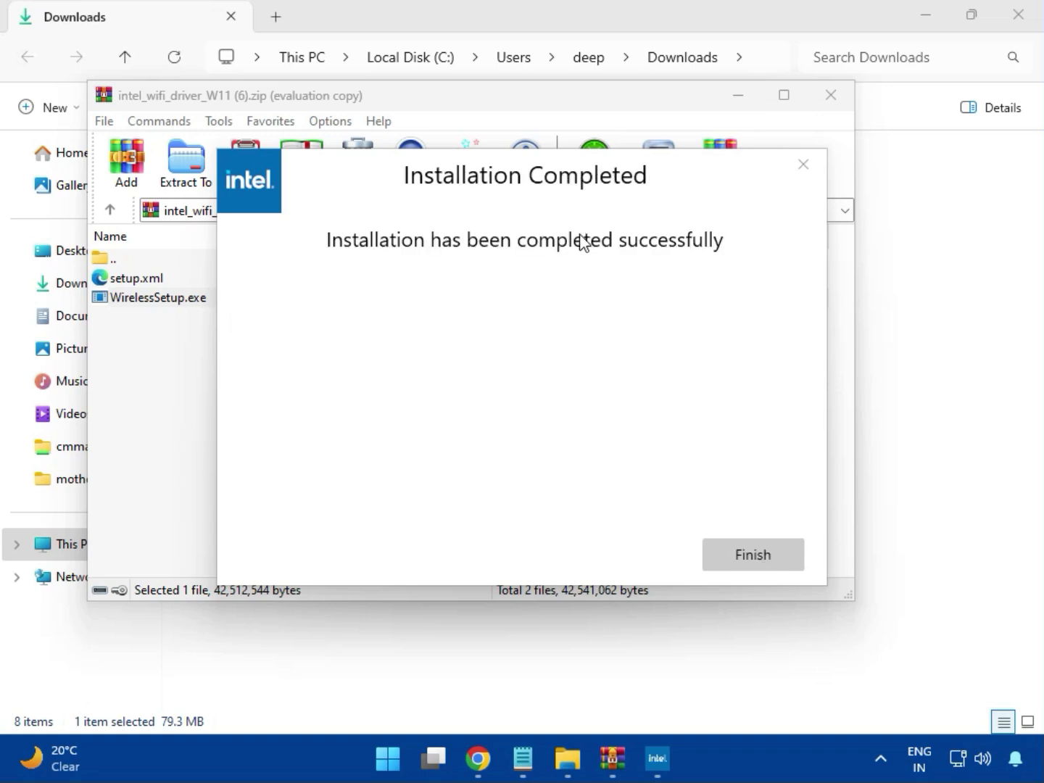
click(751, 556)
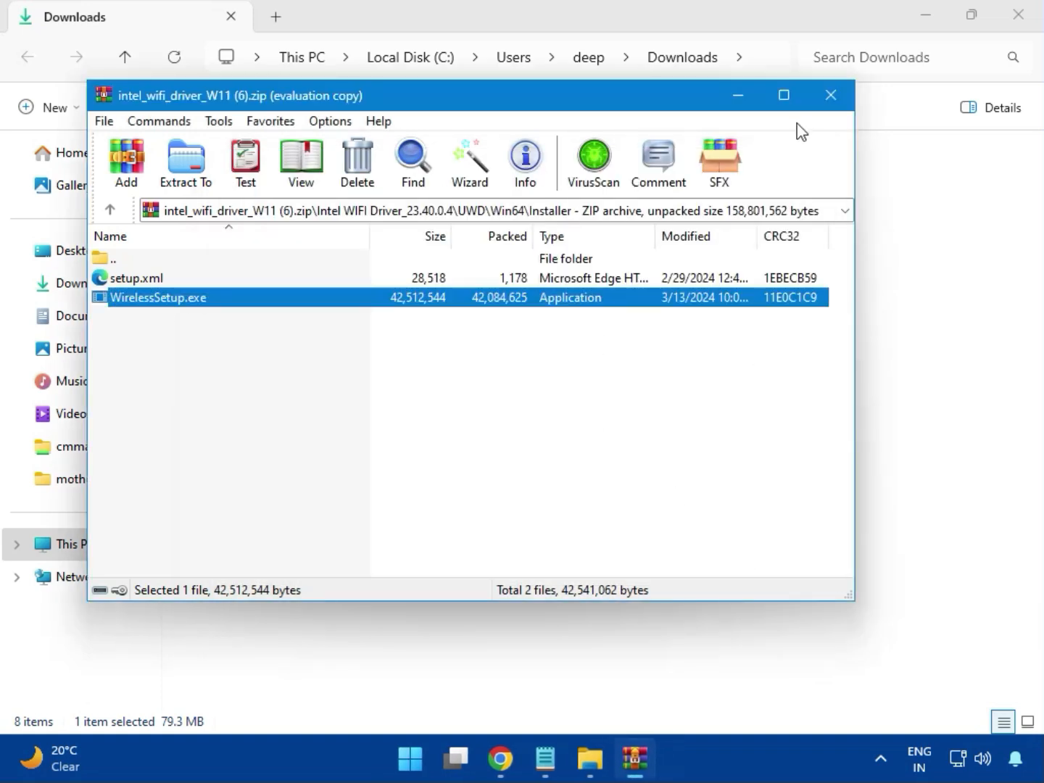
- Close the Wi-Fi archive, open realtek_audio_USB_N_APO4 (3).zip, dismiss the licence prompt and open the Realtek USB Universal Driver folder
click(831, 96)
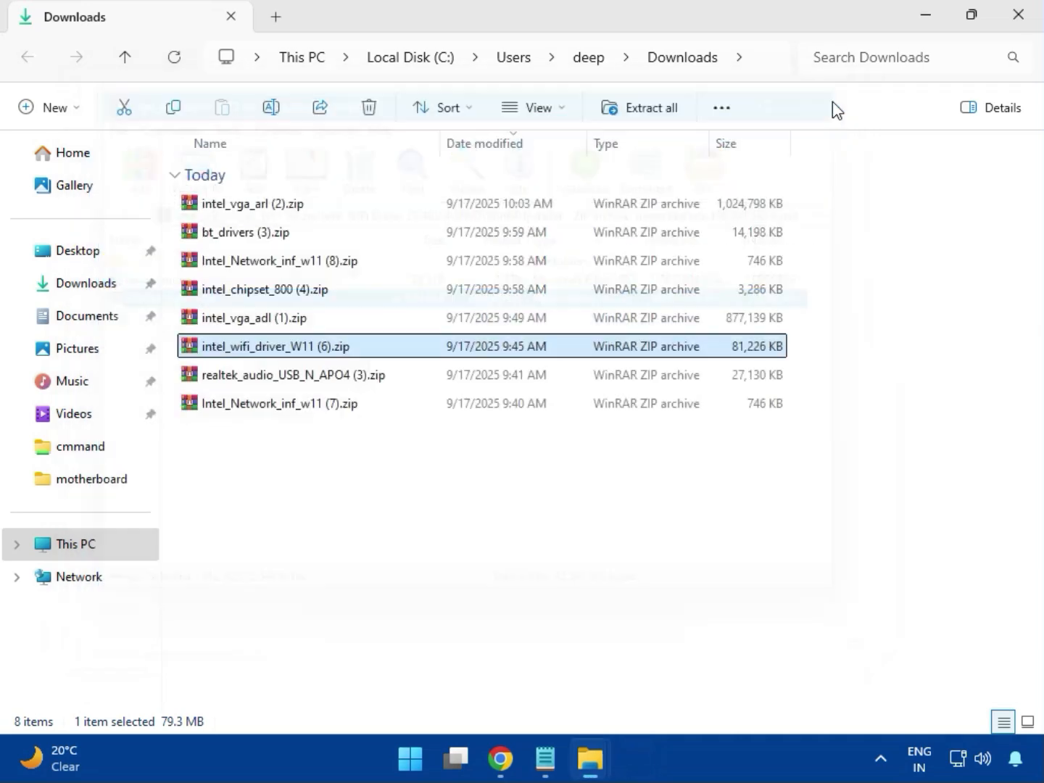
double_click(317, 382)
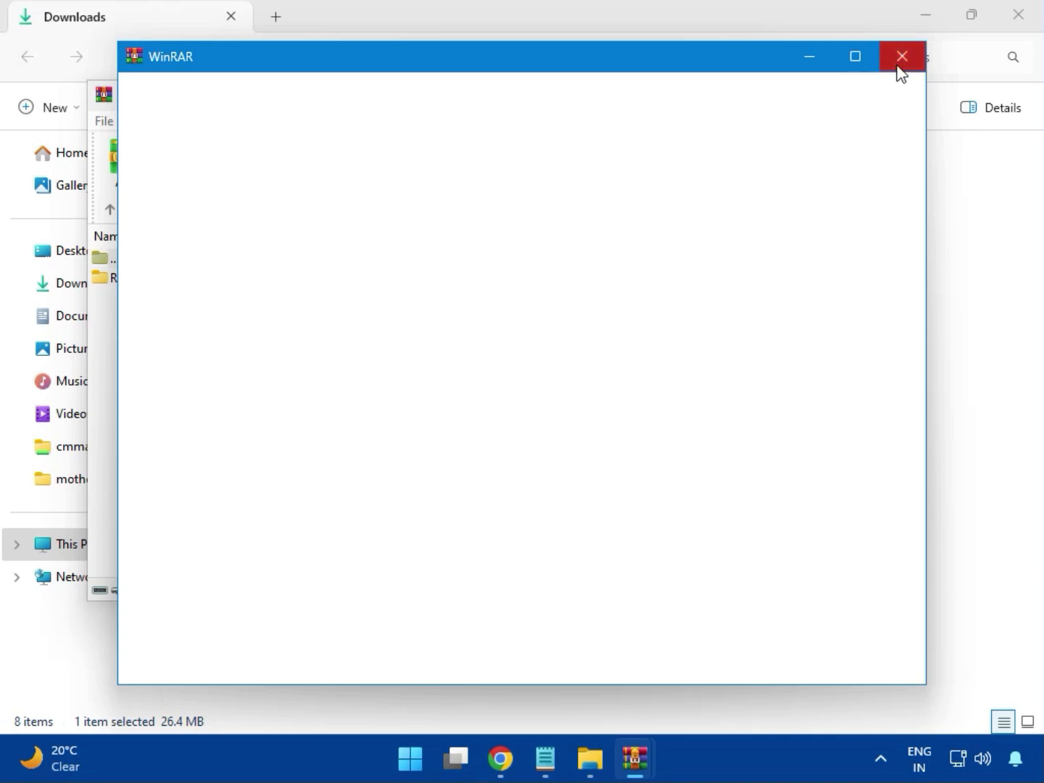
click(899, 61)
double_click(236, 281)
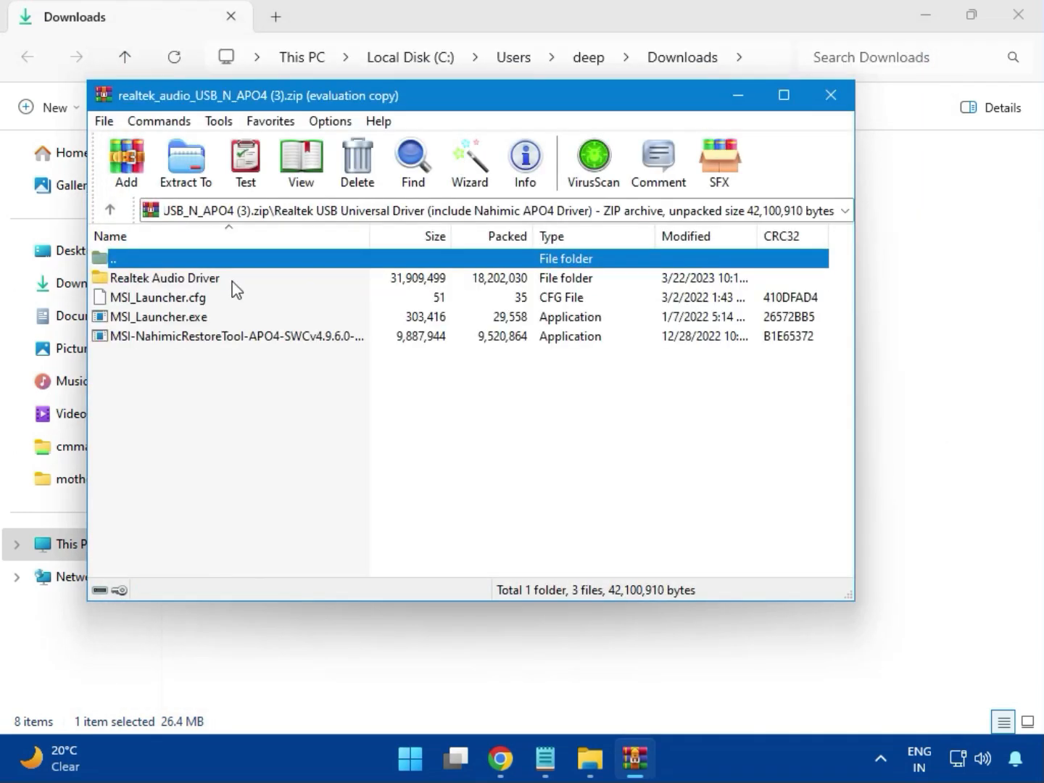
- Run MSI_Launcher.exe from the archive to install the Realtek audio driver, allowing it to make changes
double_click(185, 321)
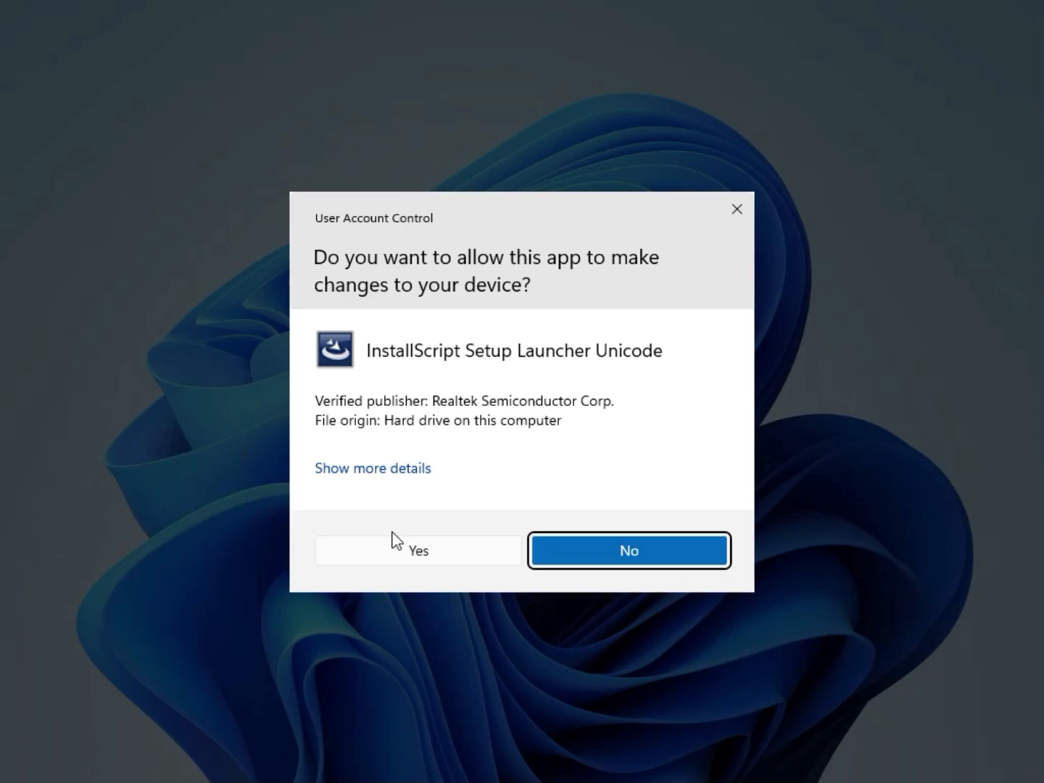
click(409, 551)
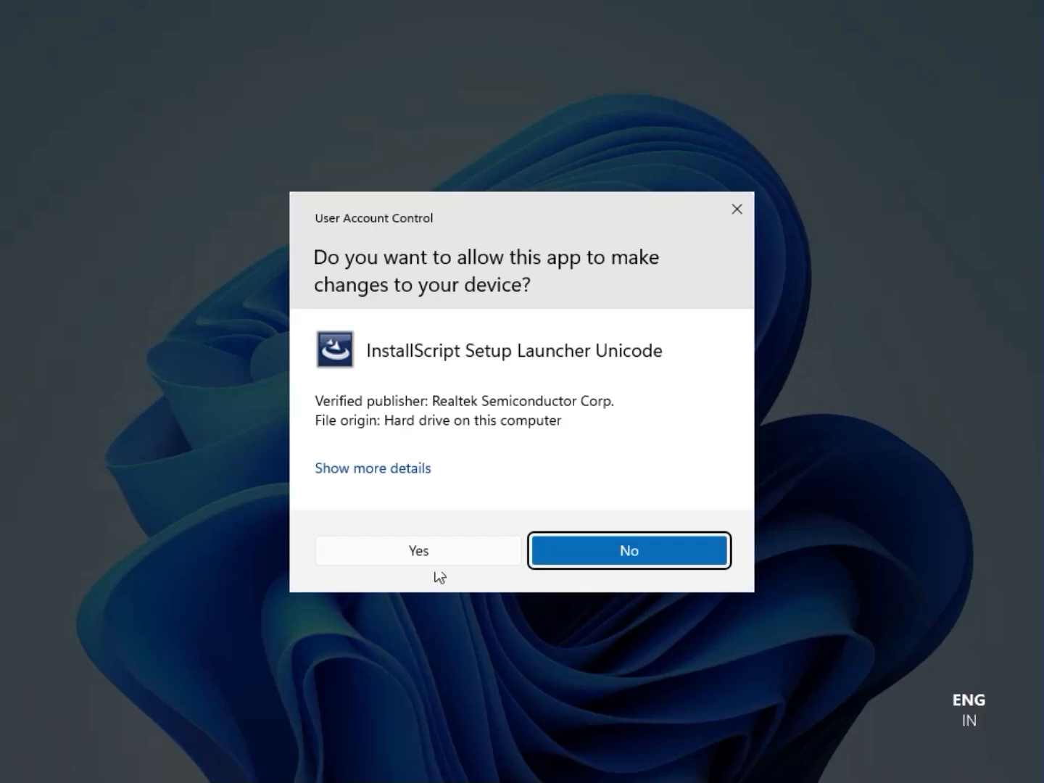
click(419, 550)
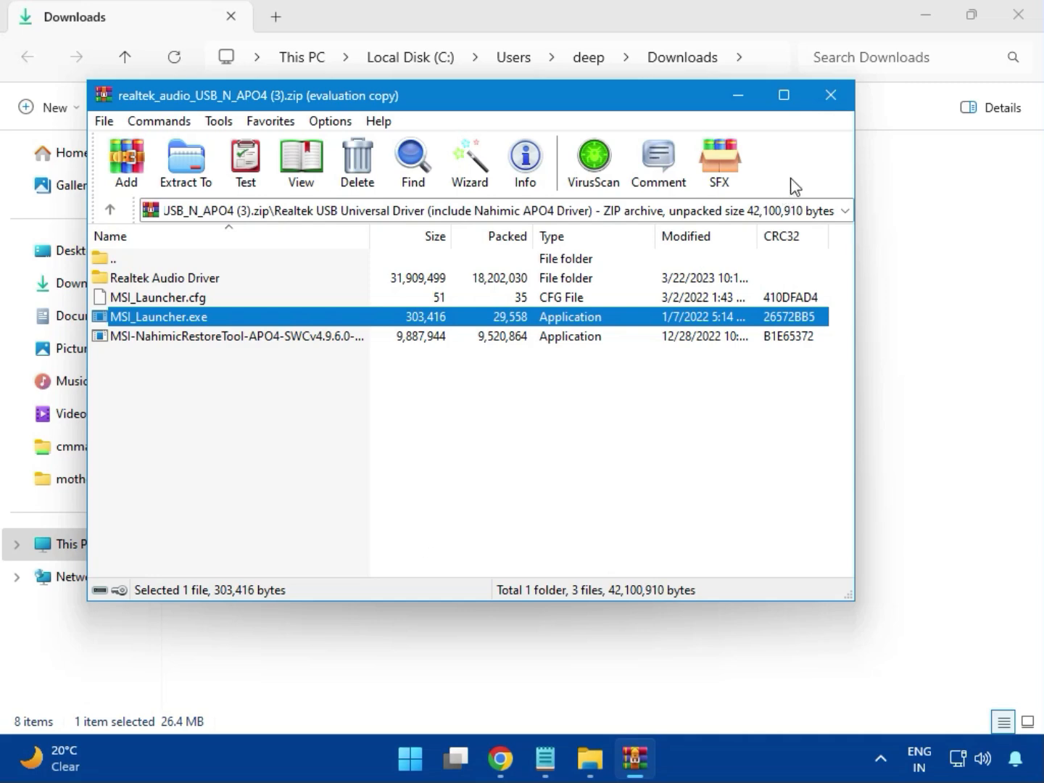
- Close the audio archive and the Downloads window
click(830, 95)
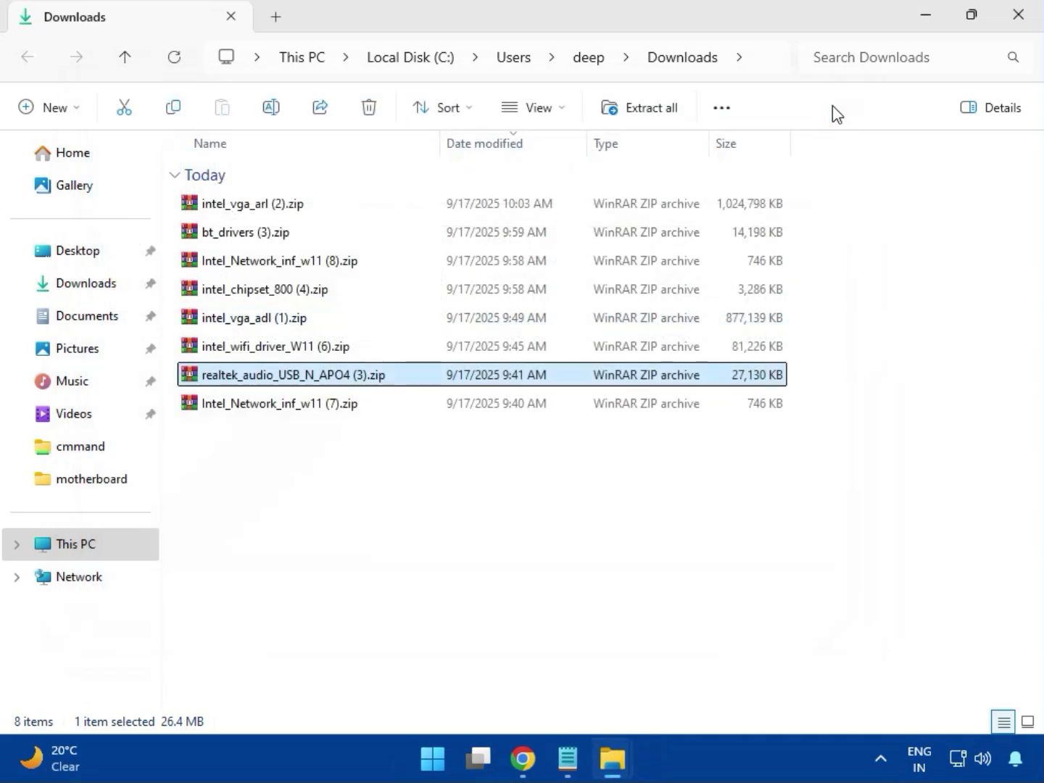
click(280, 406)
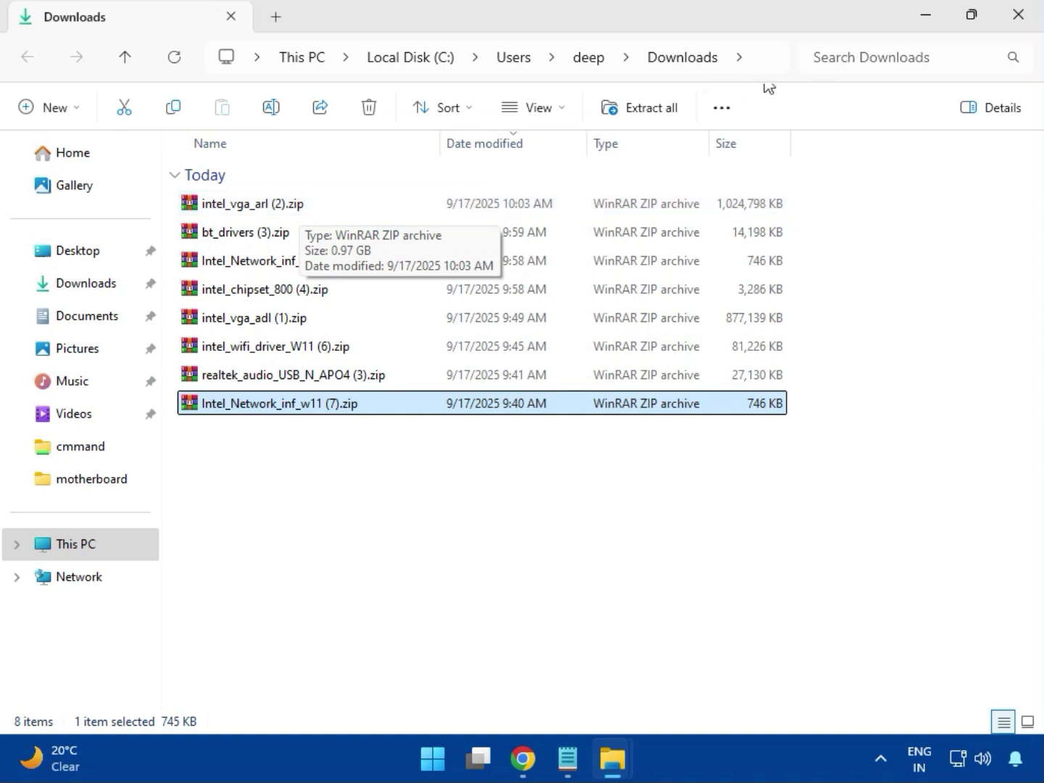
click(1019, 16)
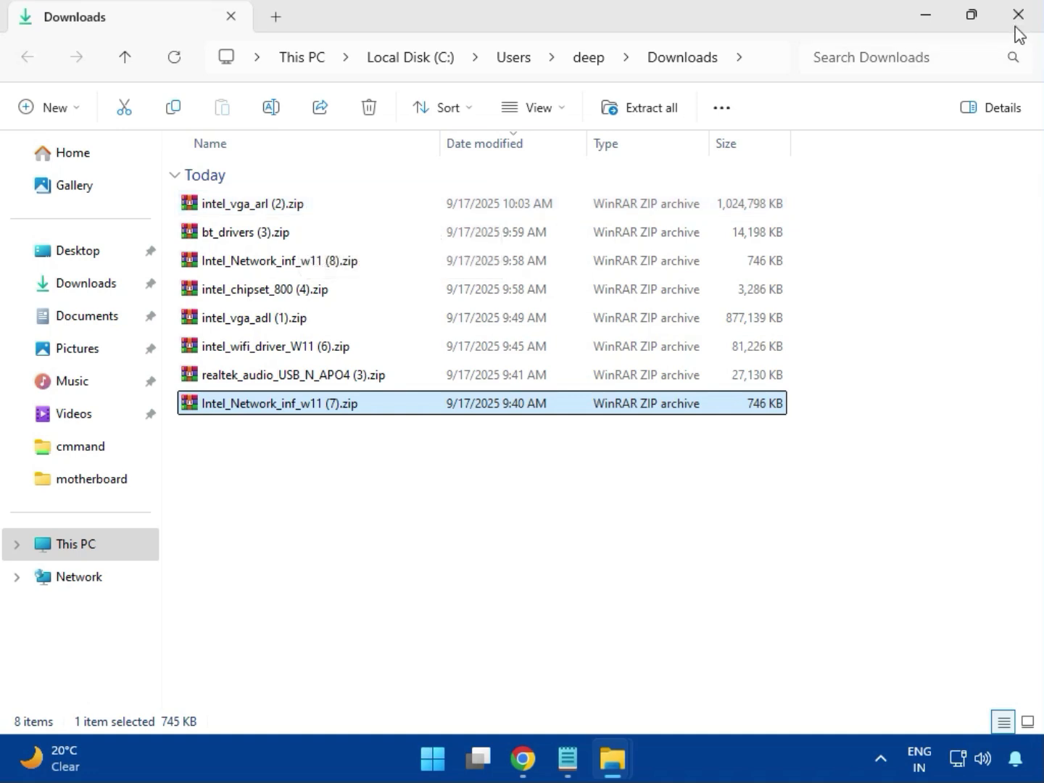